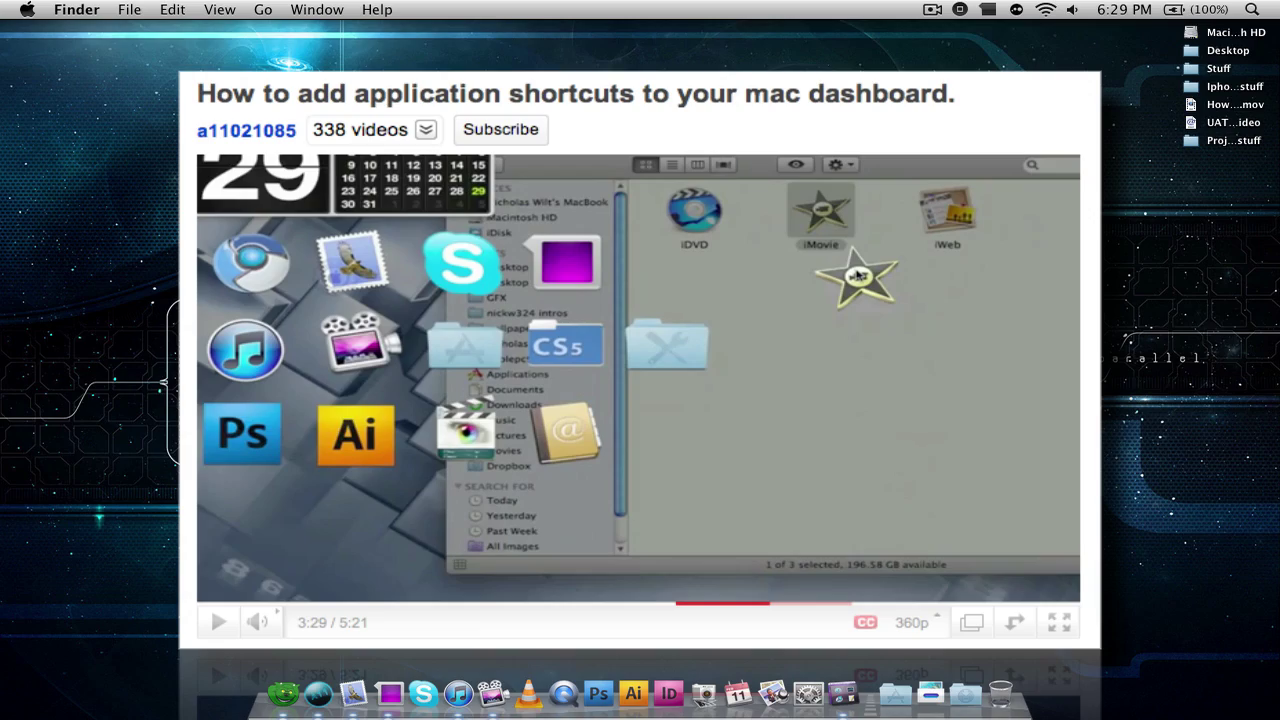
Step: Show and hide the Dashboard, and show and hide the QuickPick Home page for comparison
key("F12")
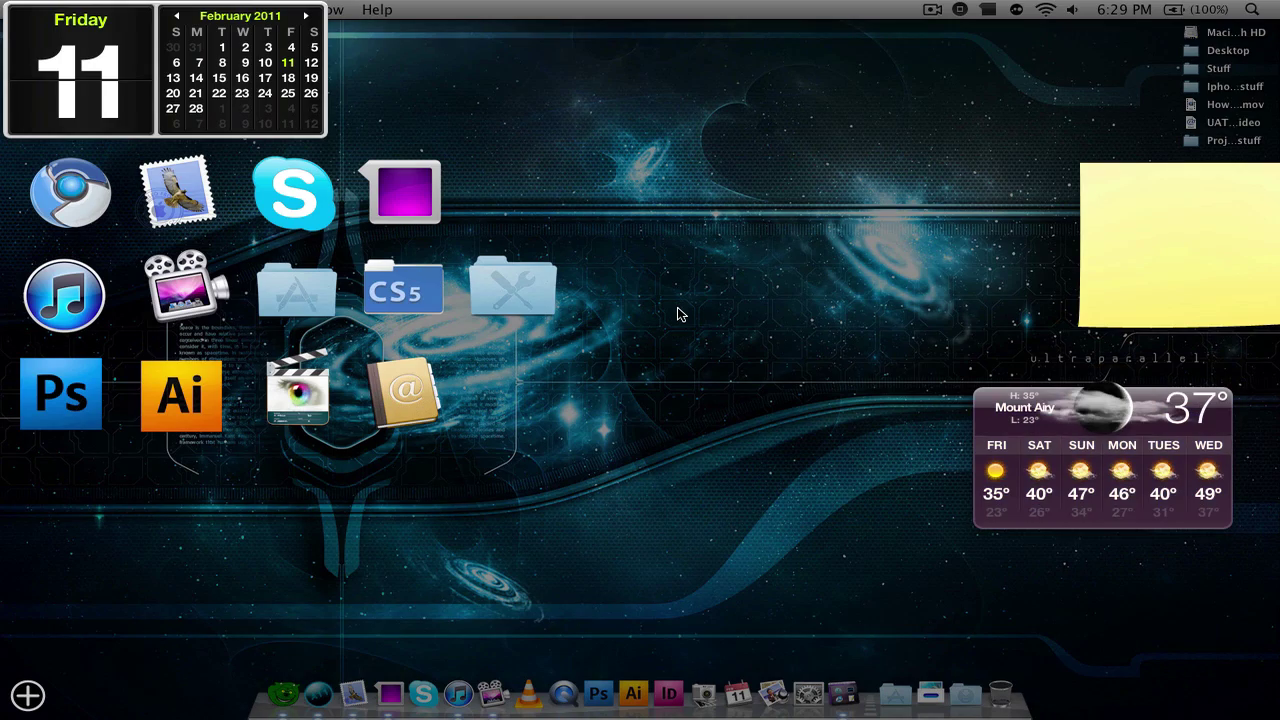
key("F12")
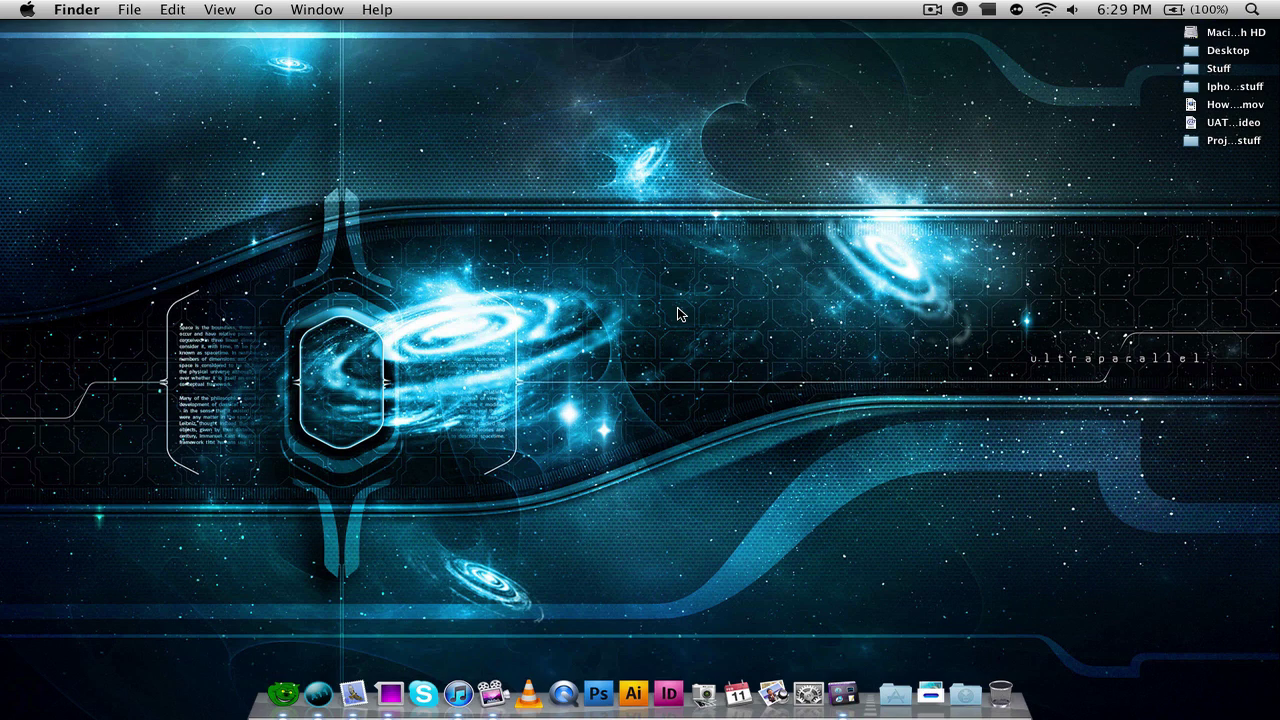
key("alt+space")
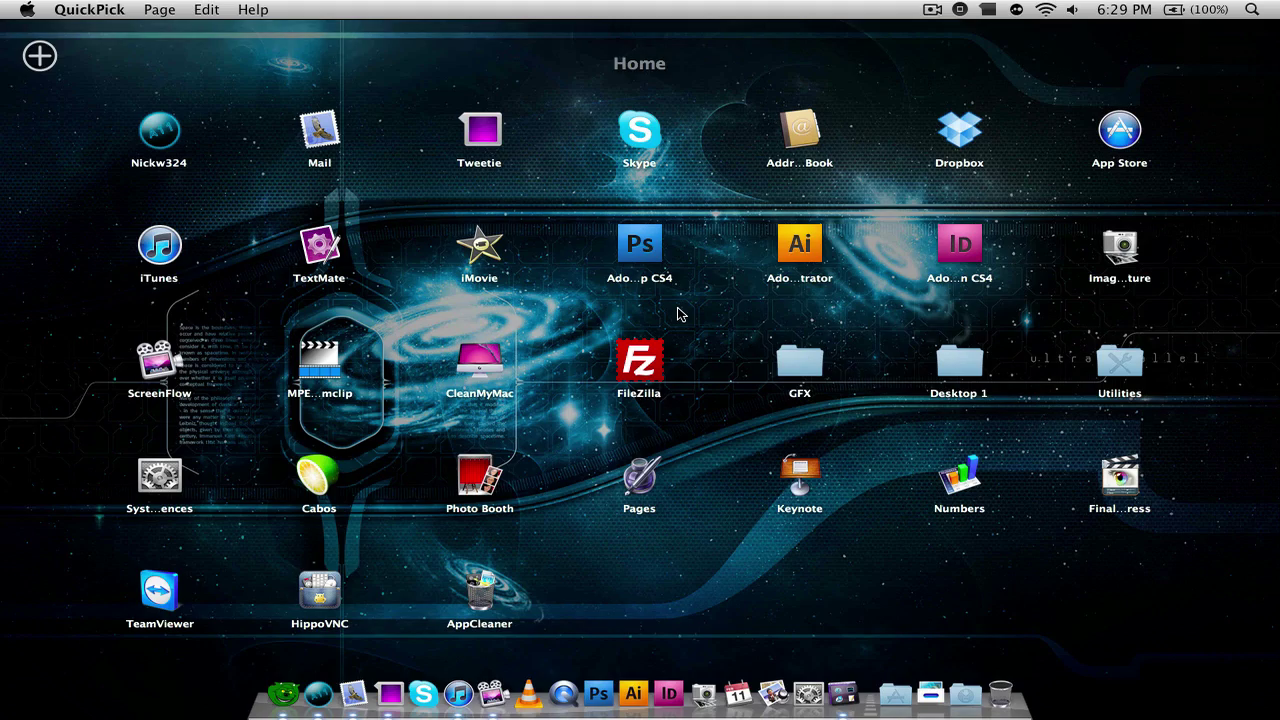
key("Escape")
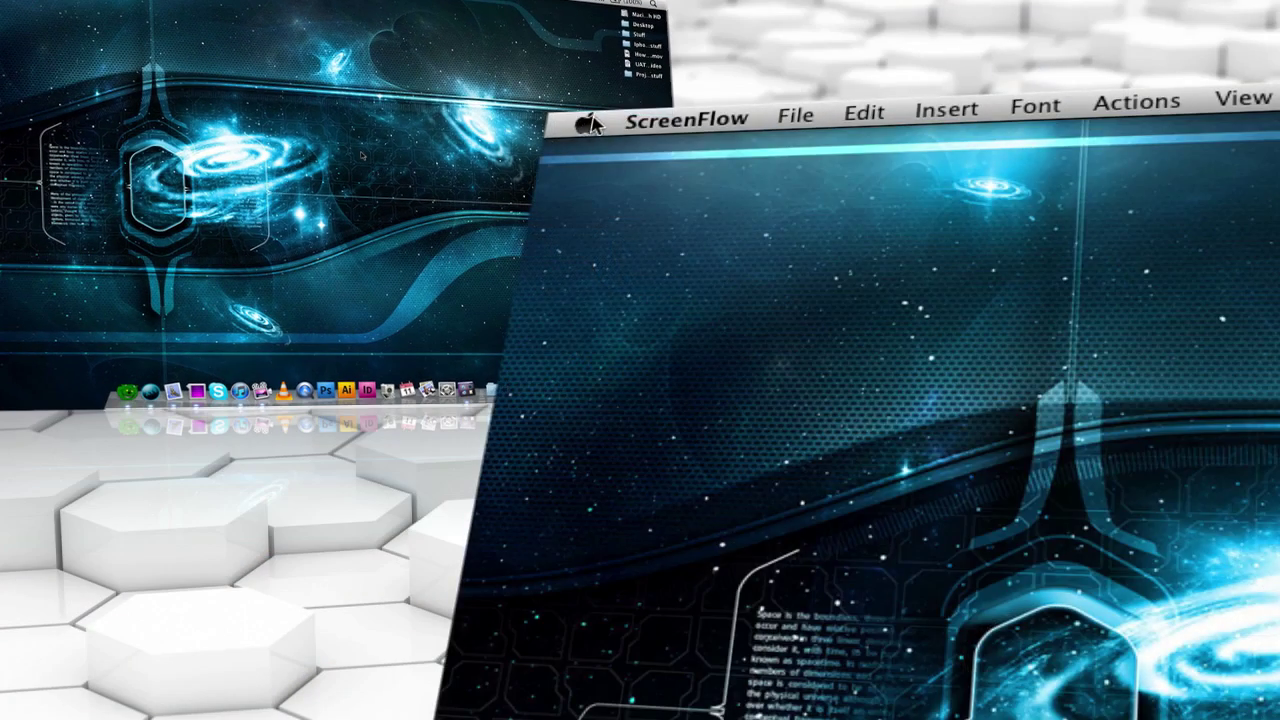
Step: Switch to the App Store and search it for quickpick
left_click(590, 122)
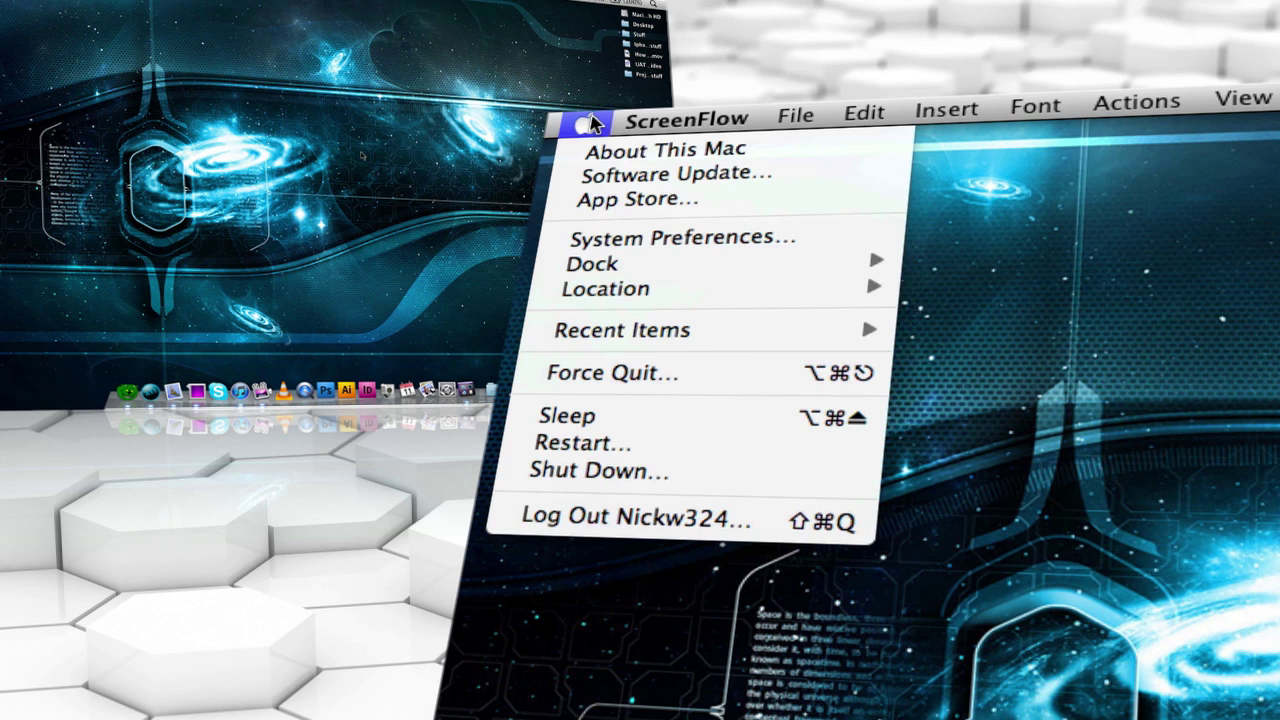
left_click(600, 203)
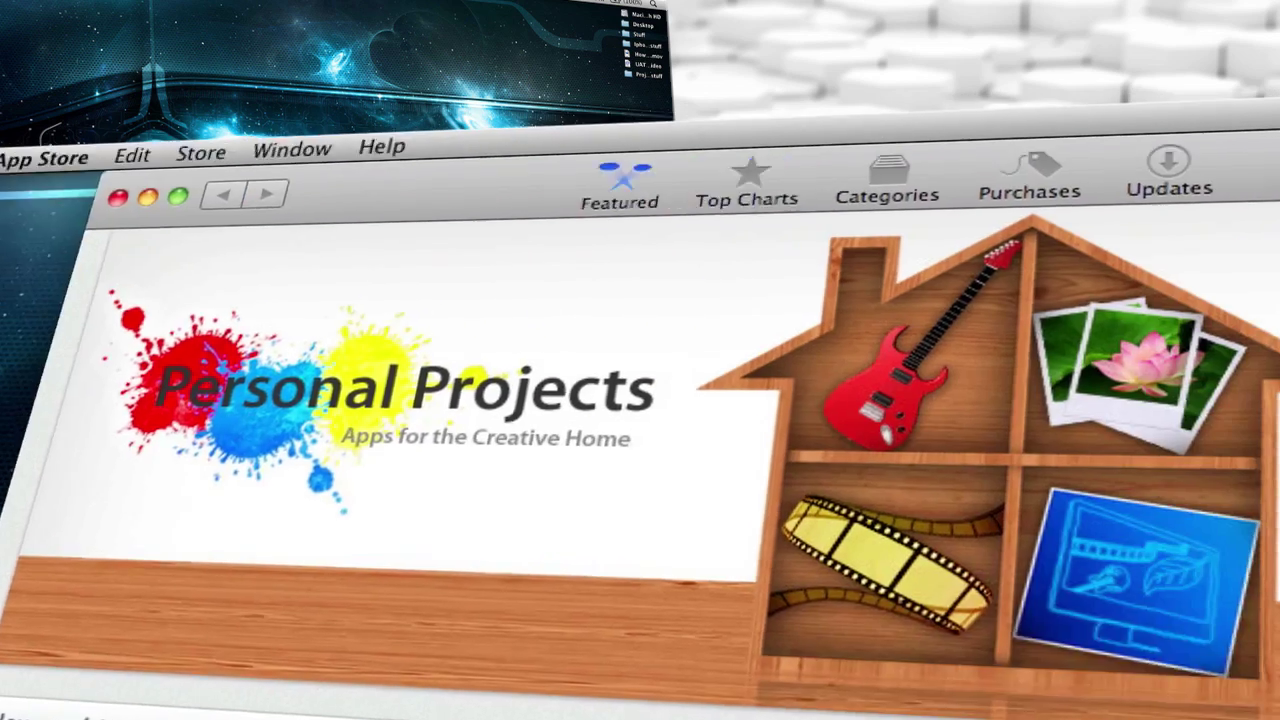
type("quickpick")
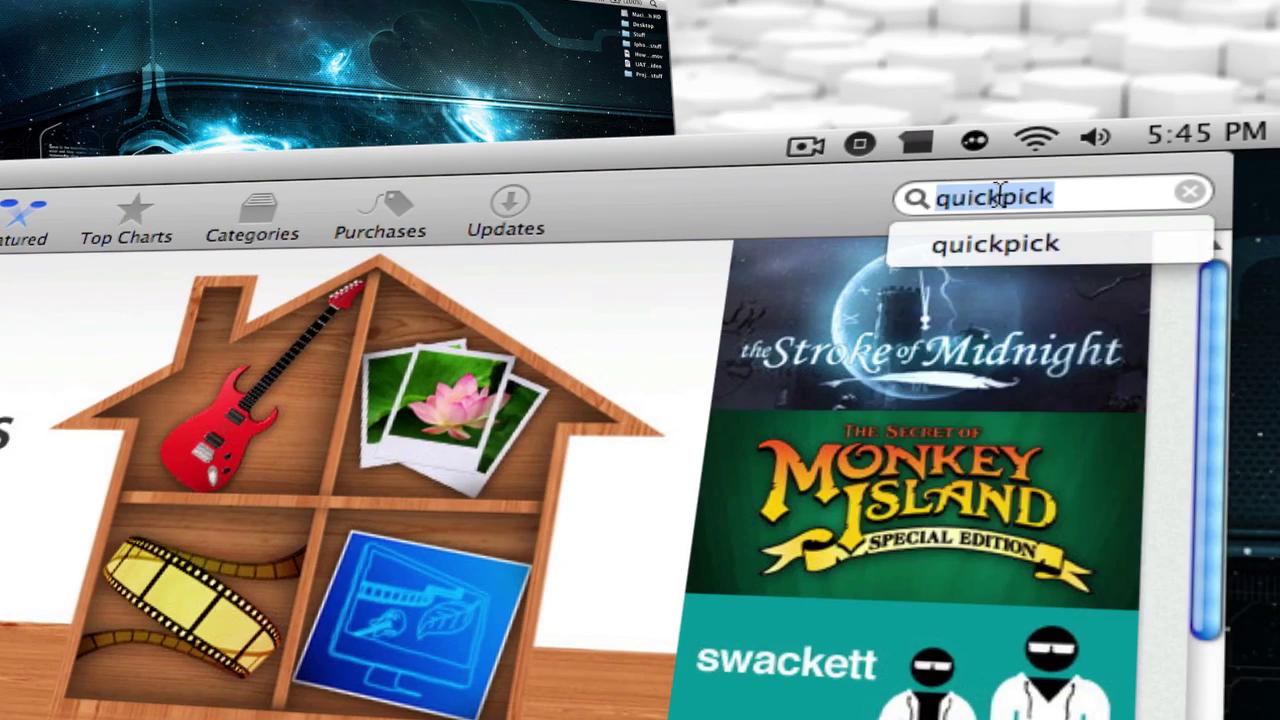
key("Return")
left_click(537, 400)
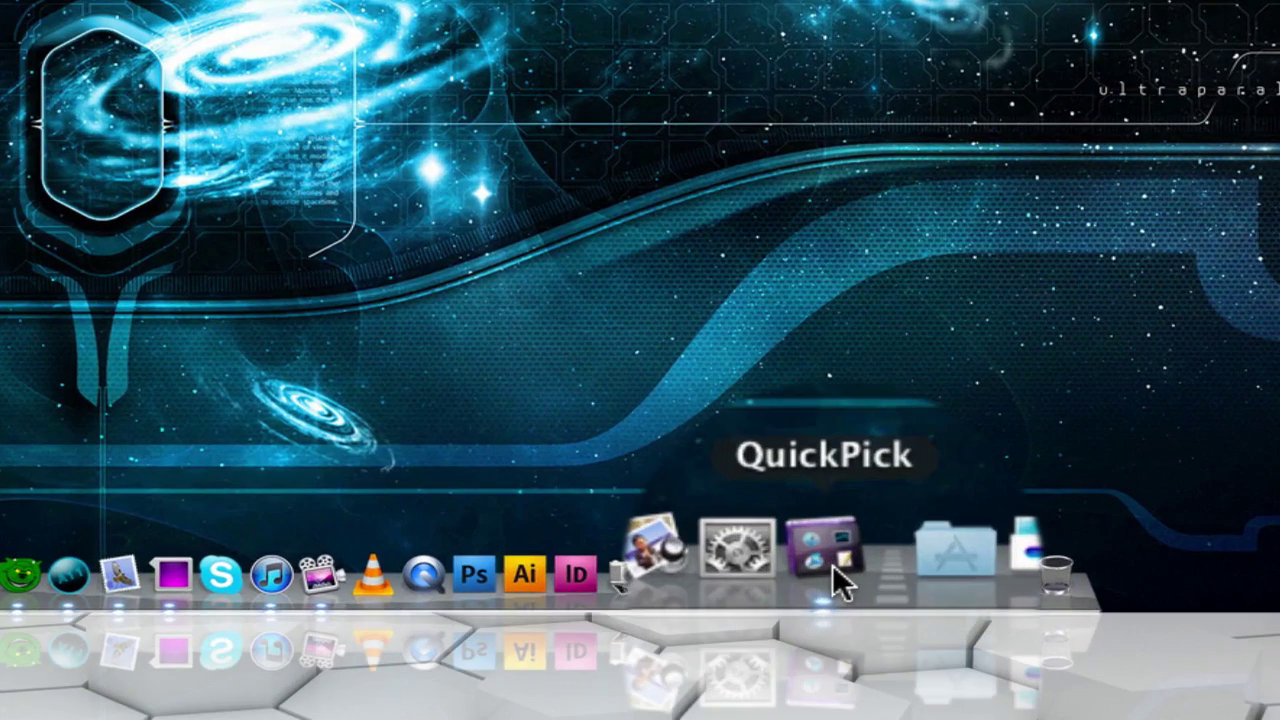
Step: Show the QuickPick Home page, open the GFX folder from it and close the folder window
left_click(832, 564)
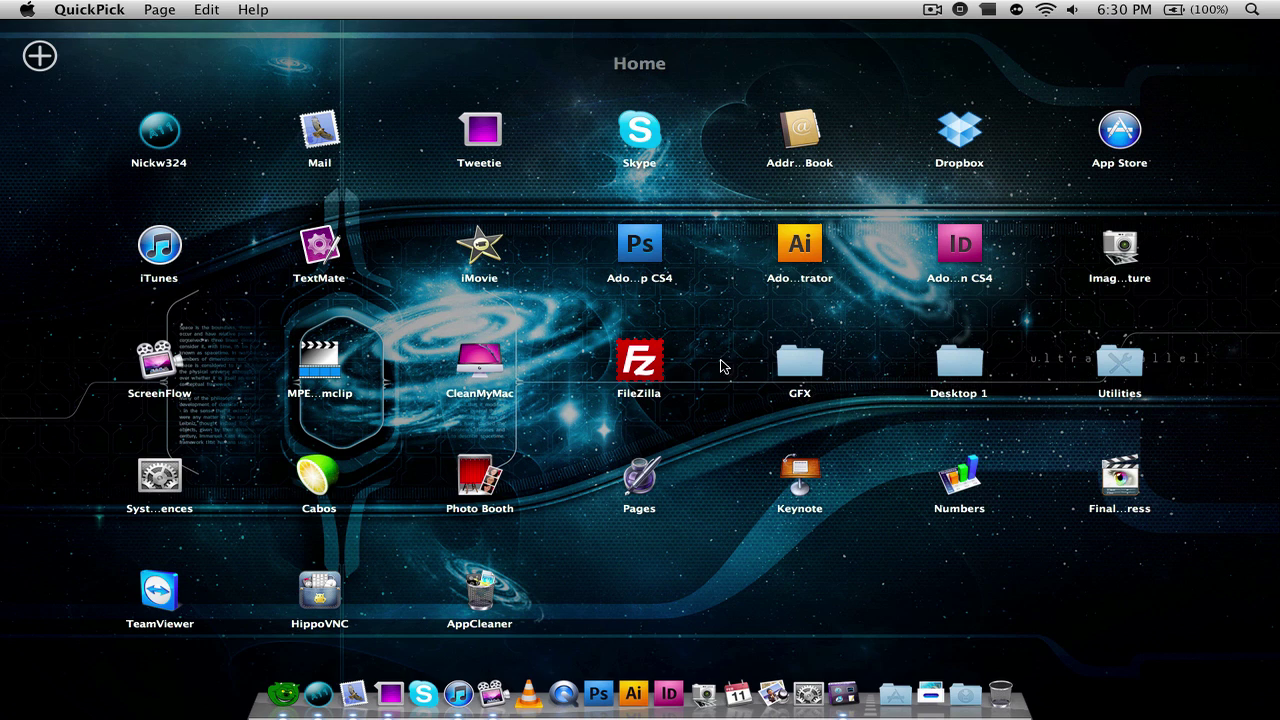
left_click(800, 358)
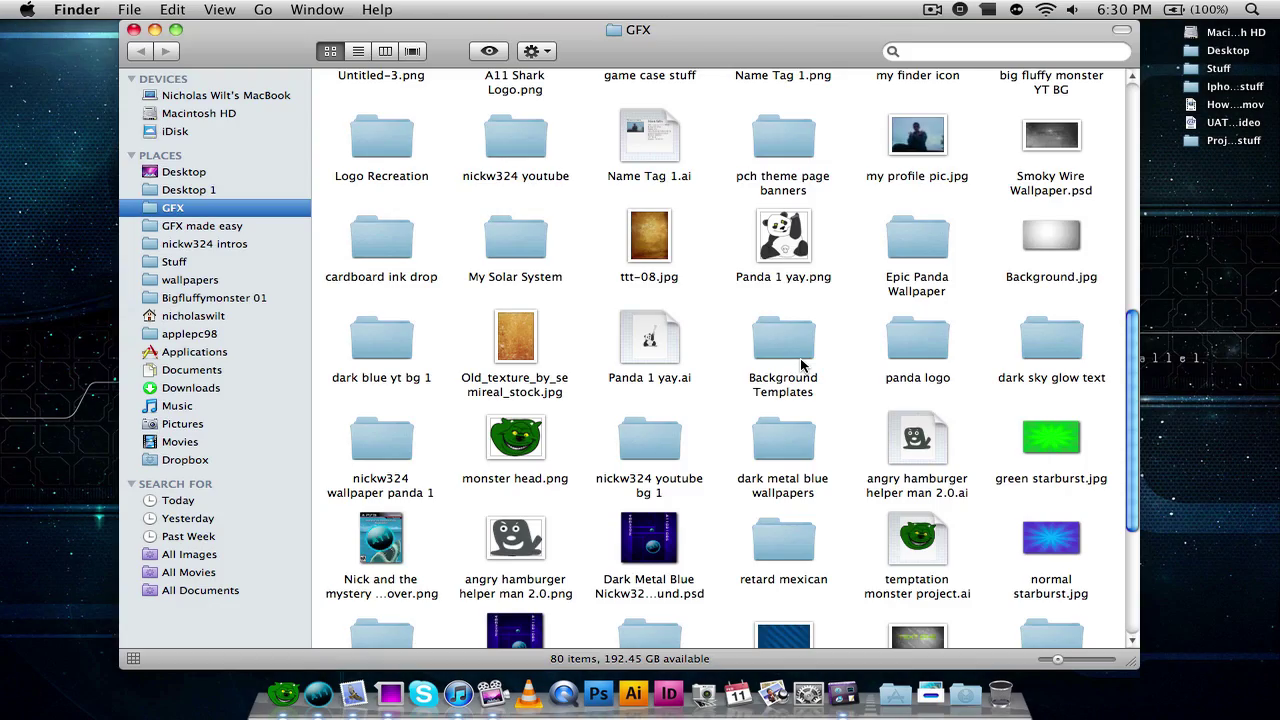
key("super+w")
Step: Review the General and Display settings in the QuickPick preferences, including the hot key and screen corner, and close them
key("ctrl+space")
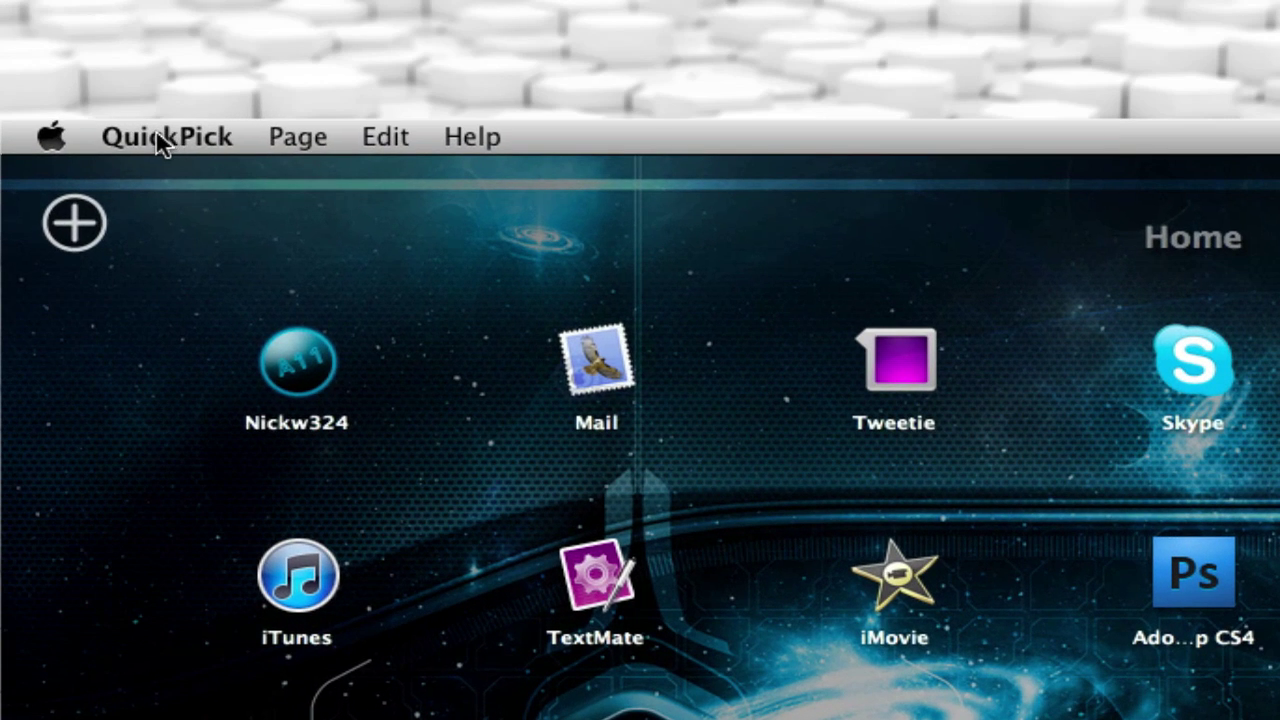
left_click(83, 12)
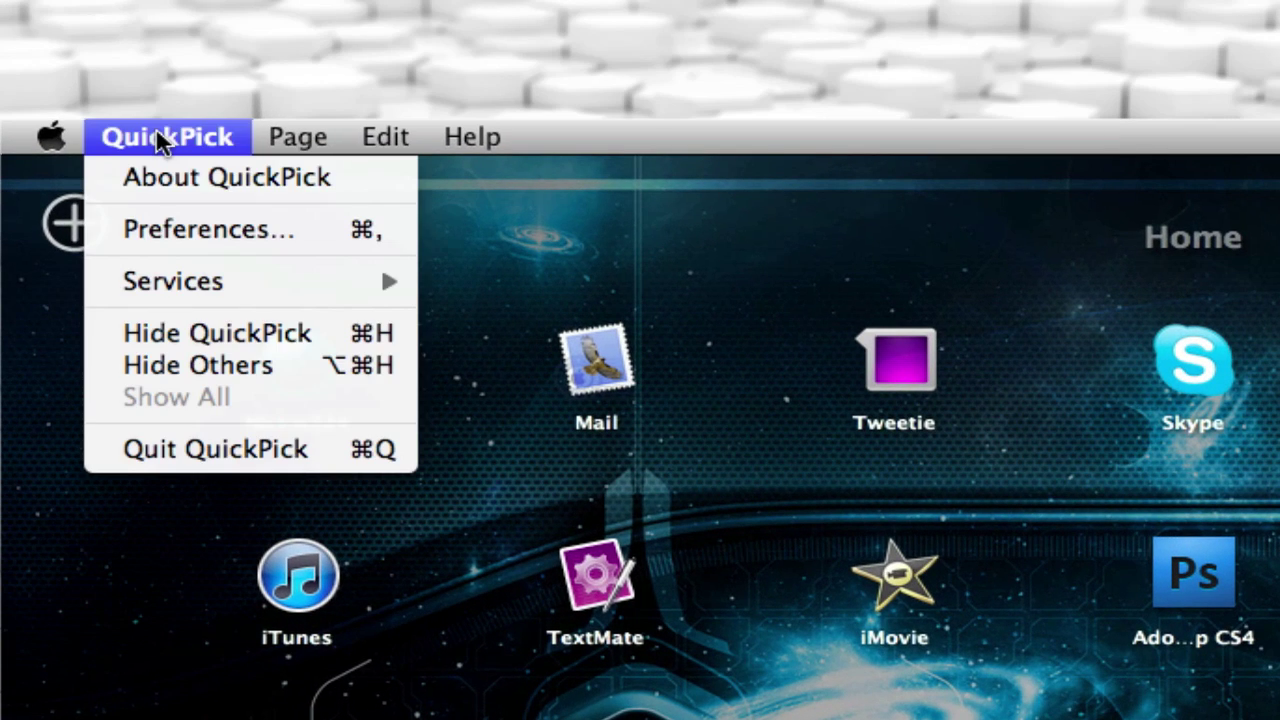
left_click(187, 222)
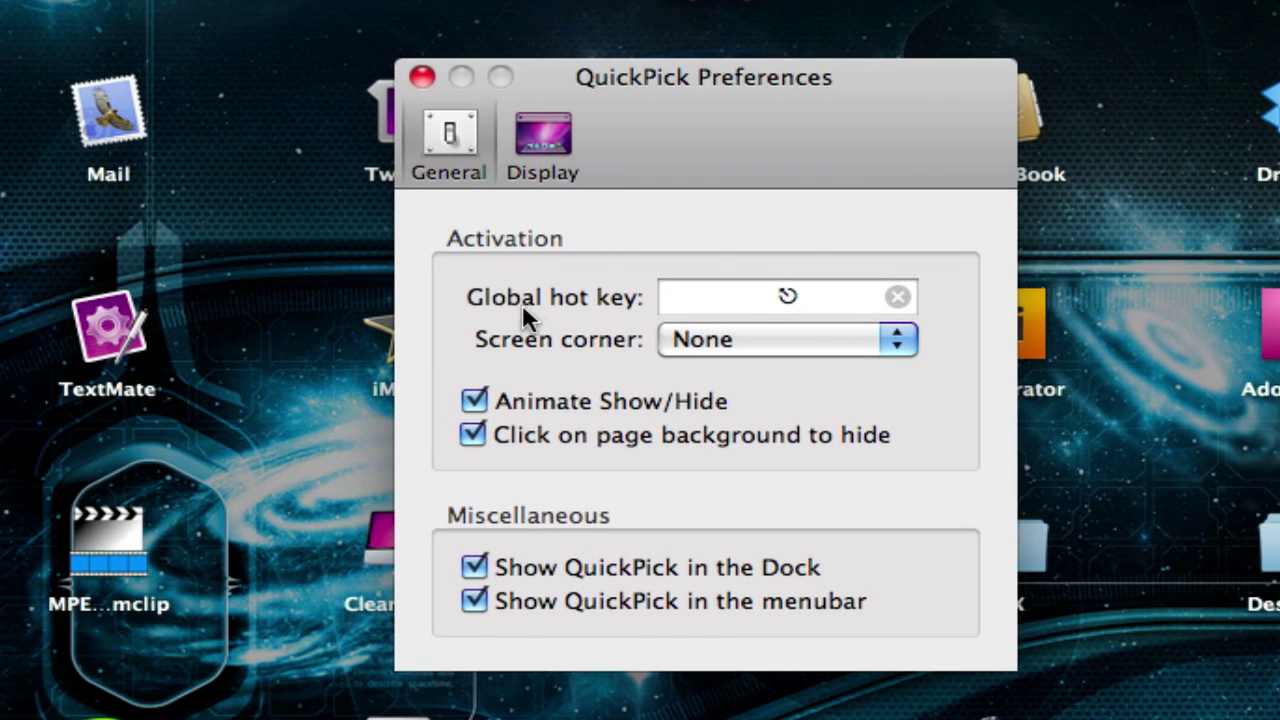
left_click(735, 330)
left_click(737, 334)
left_click(521, 130)
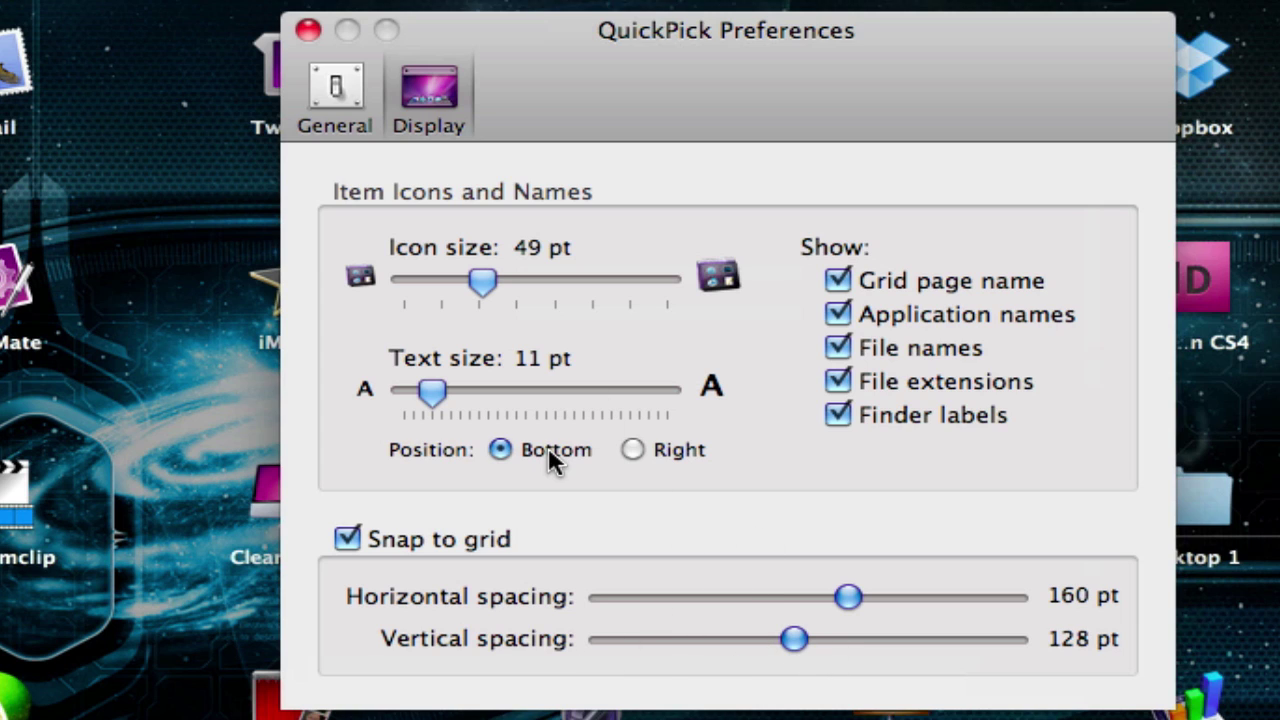
left_click(330, 84)
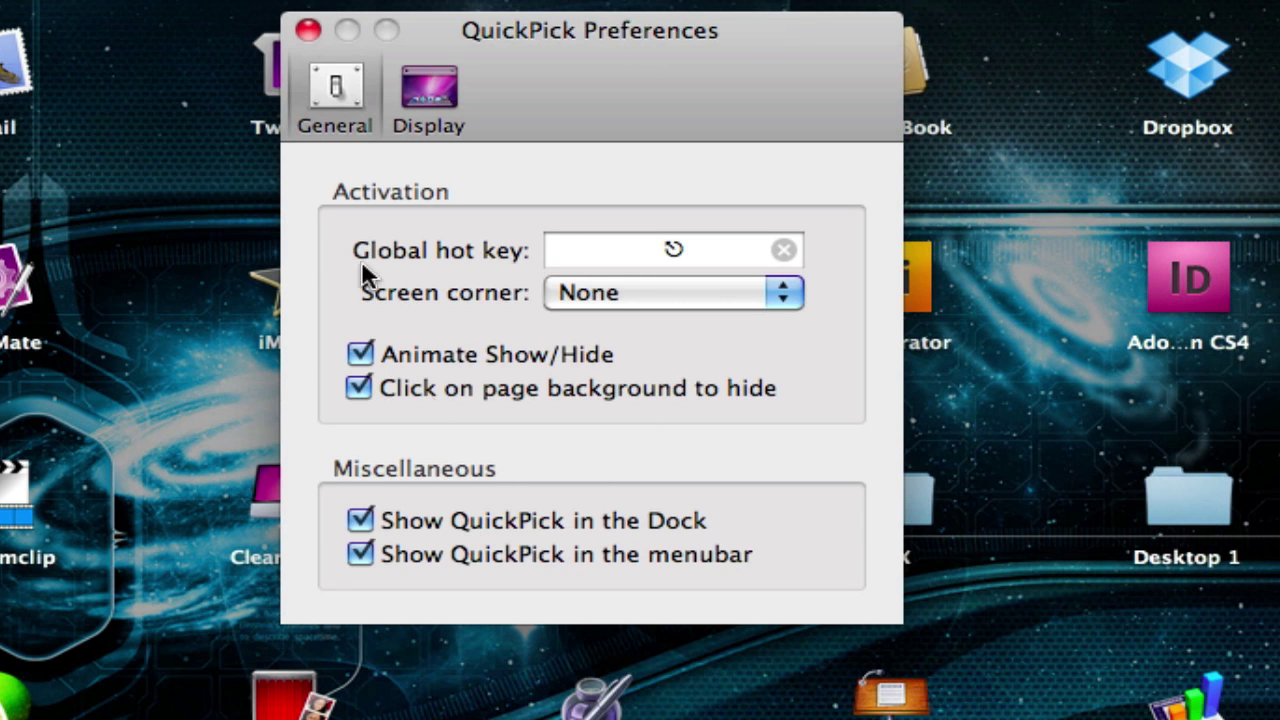
left_click(307, 33)
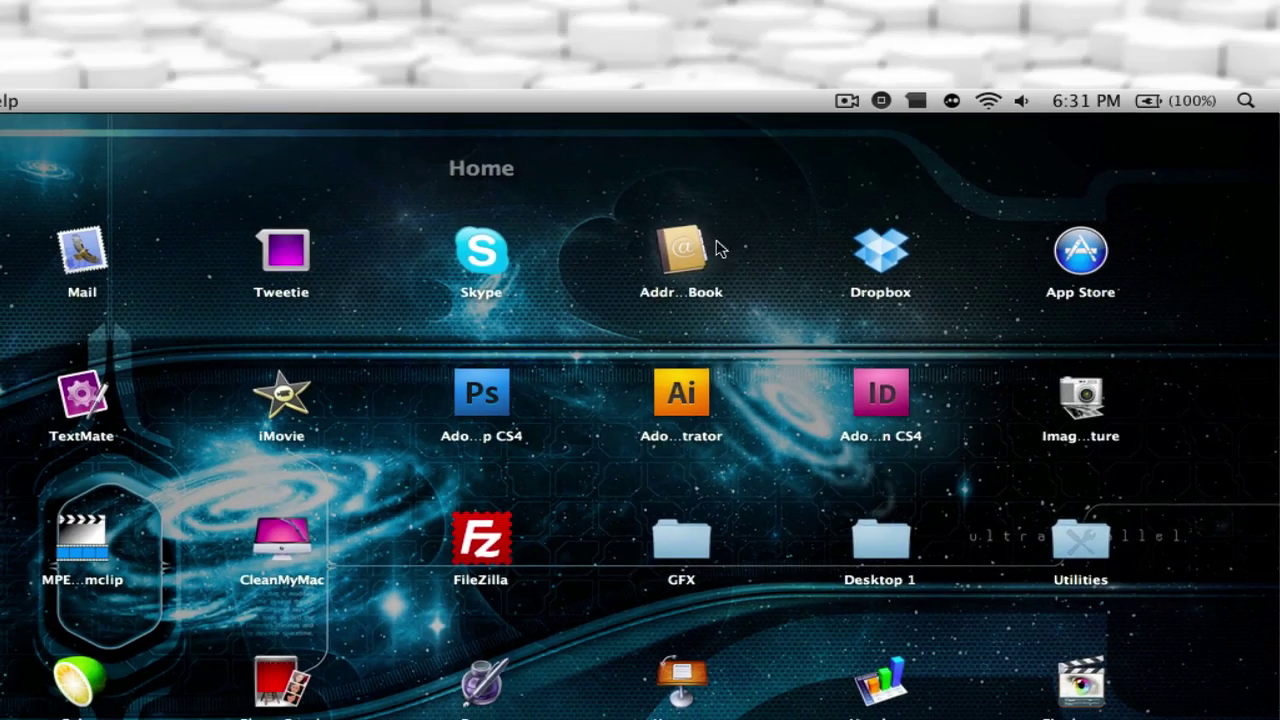
Step: Hide the QuickPick Home page and show it again from QuickPick's status item
left_click(860, 155)
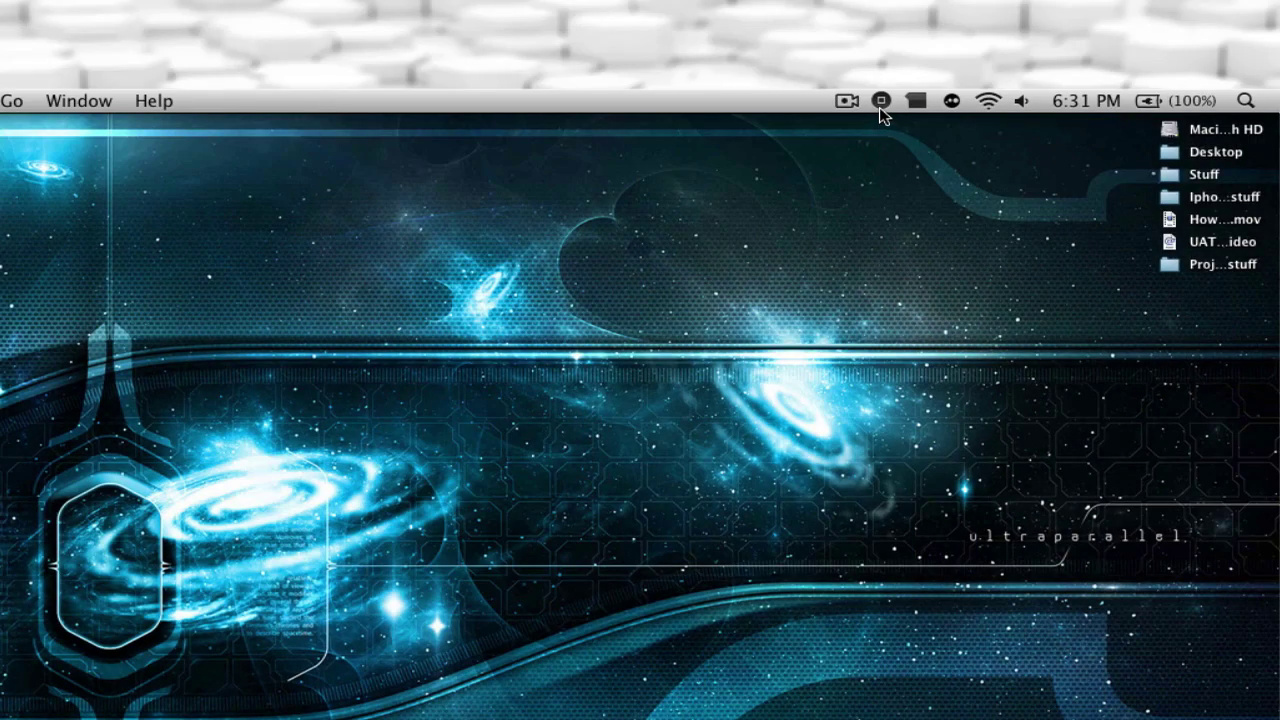
left_click(881, 103)
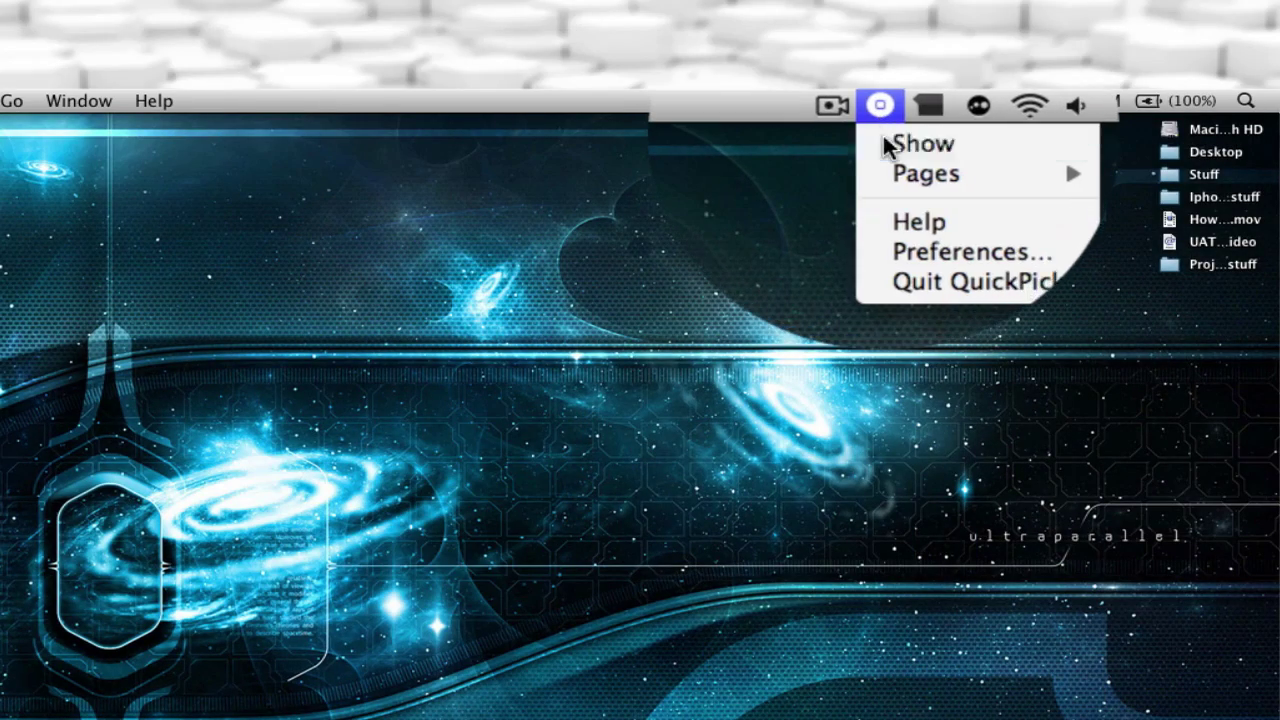
left_click(884, 138)
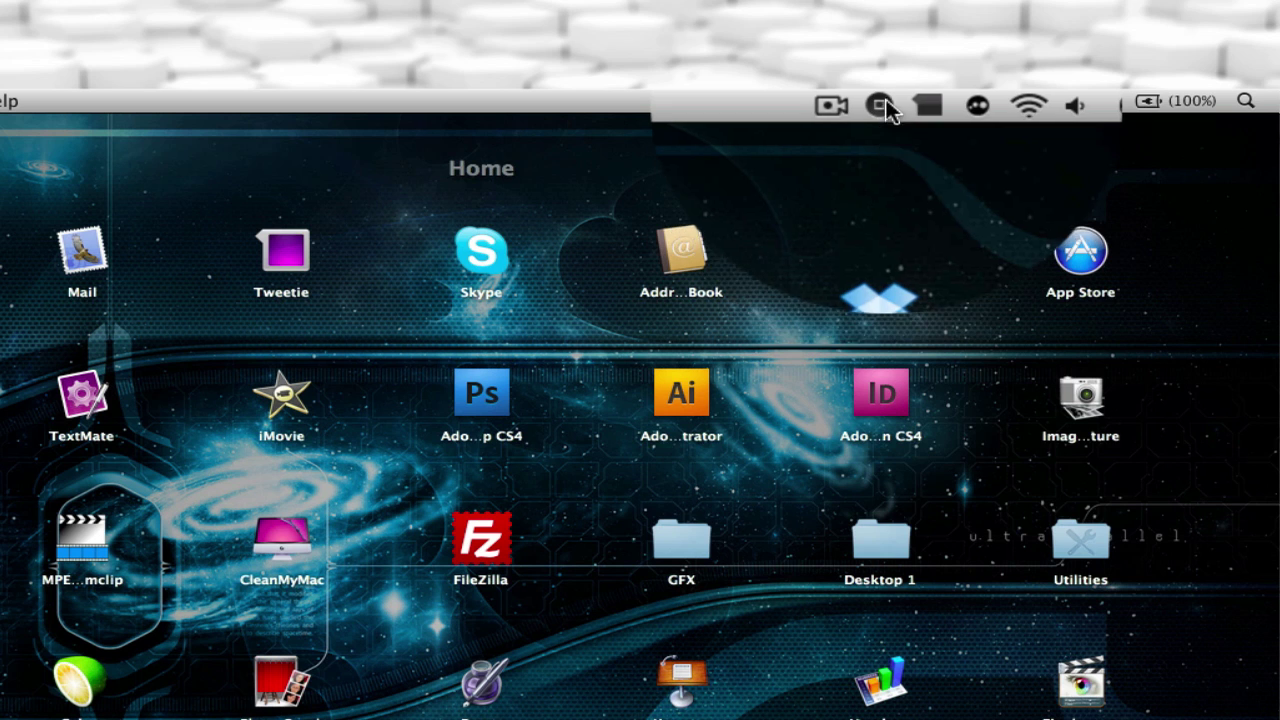
Step: Examine the page commands and the list of Home items offered by QuickPick's status item
left_click(880, 105)
mouse_move(891, 176)
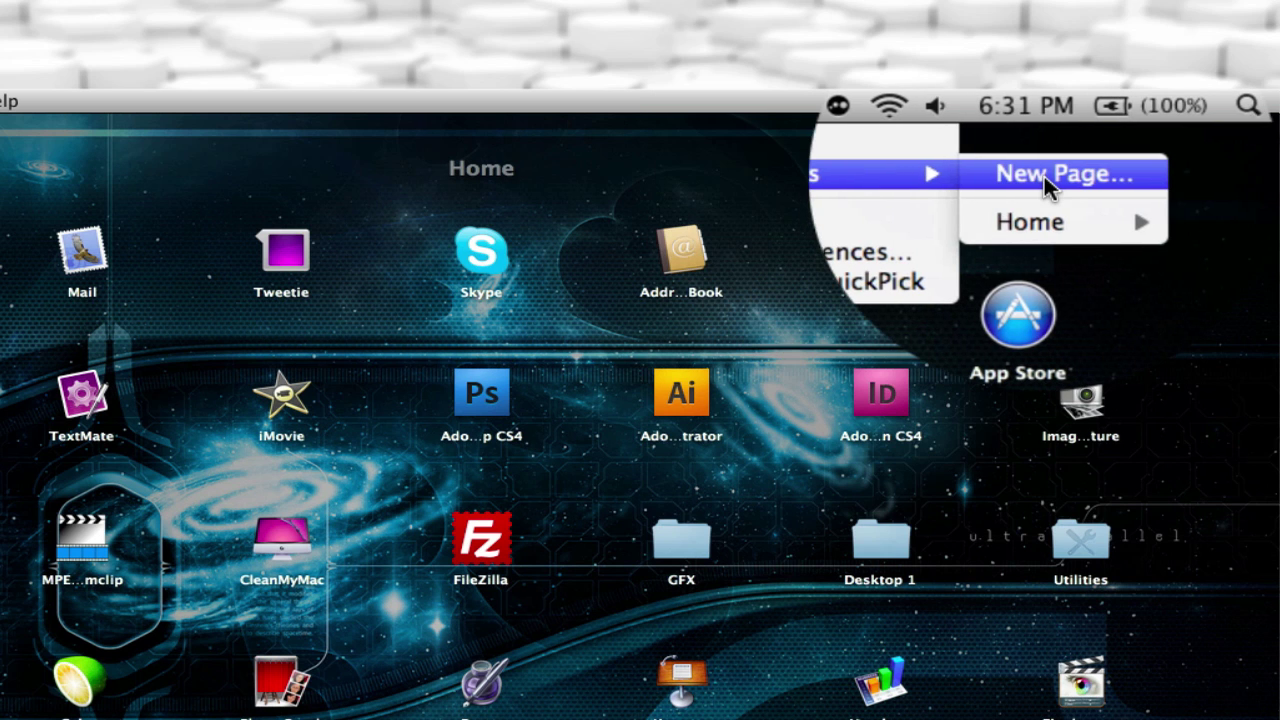
mouse_move(1044, 213)
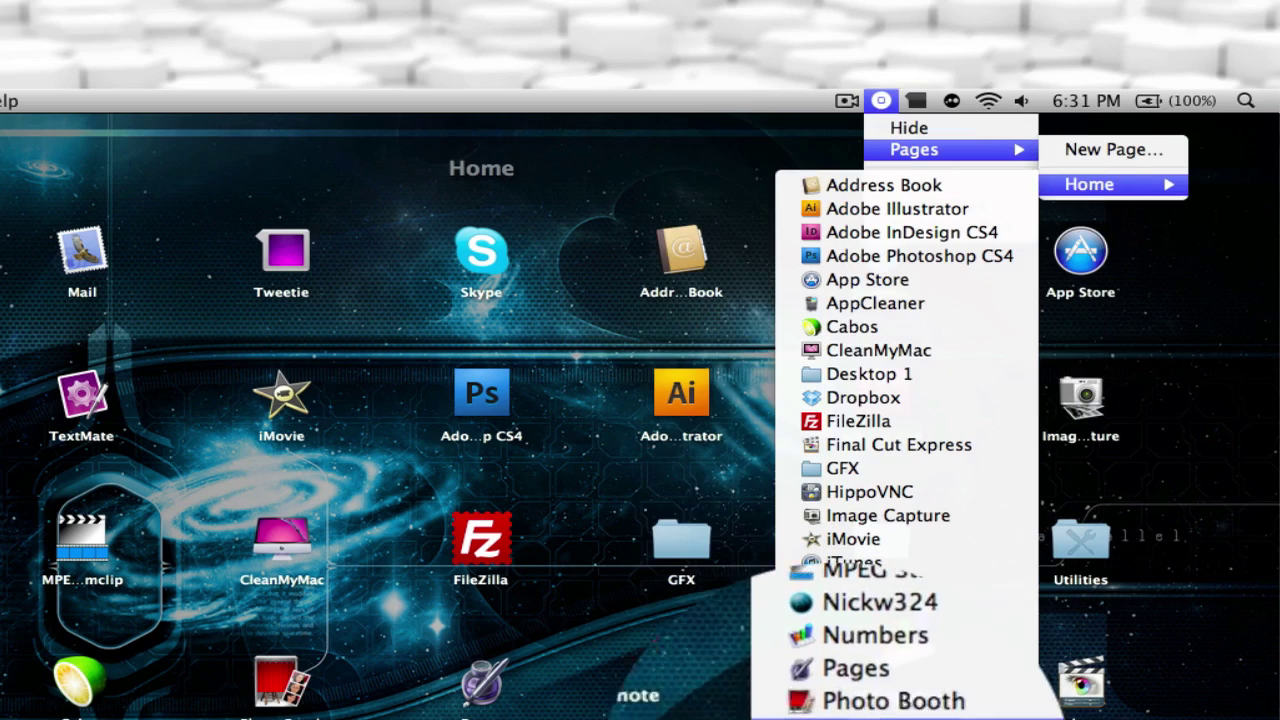
left_click(680, 211)
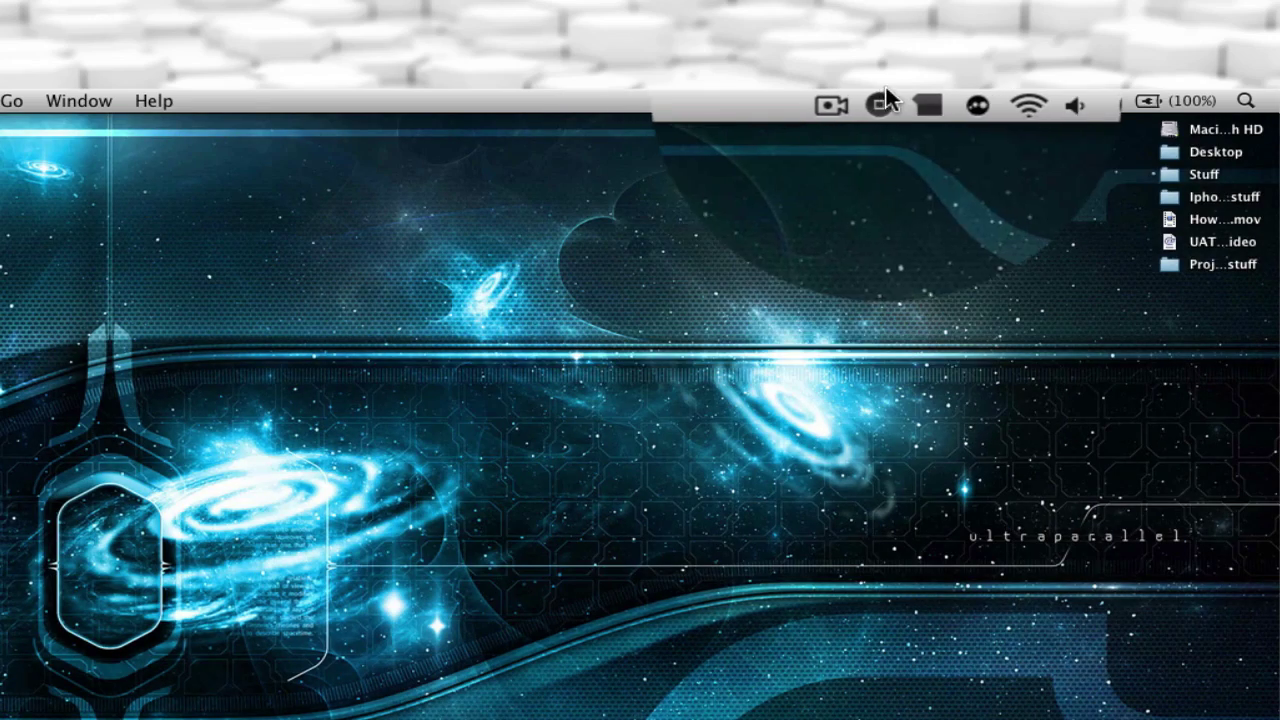
left_click(880, 103)
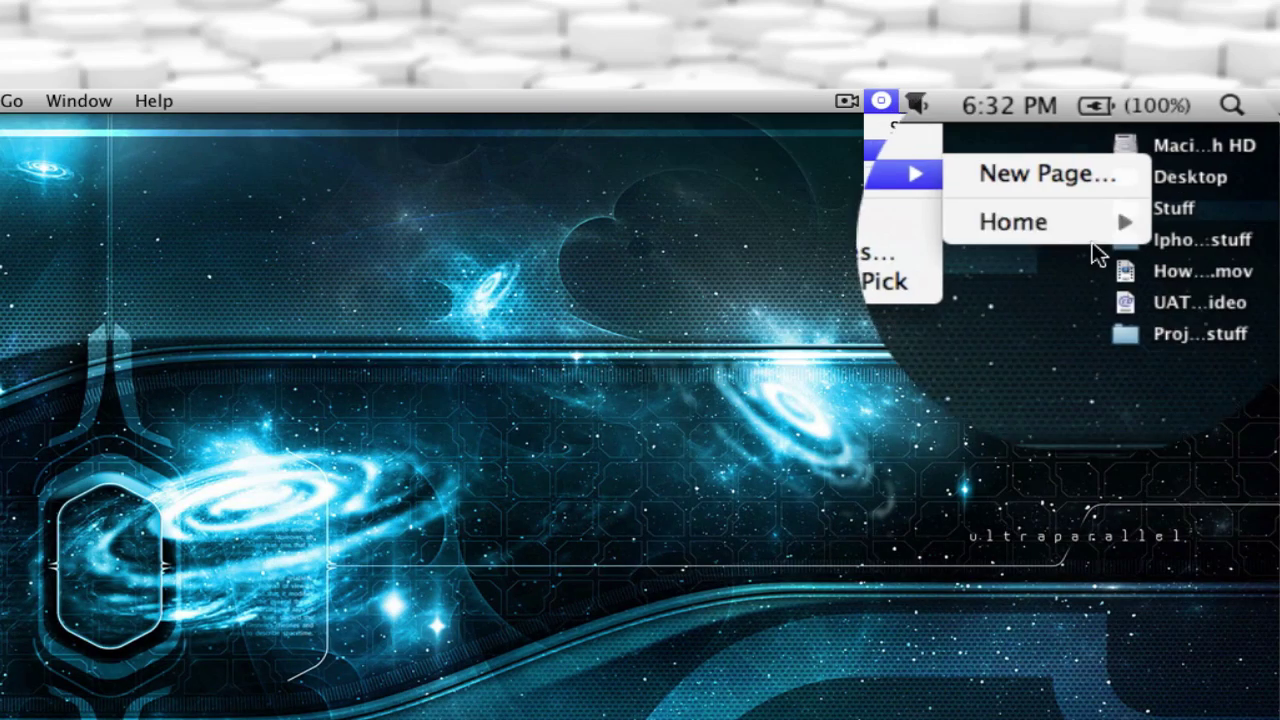
mouse_move(1149, 193)
left_click(651, 249)
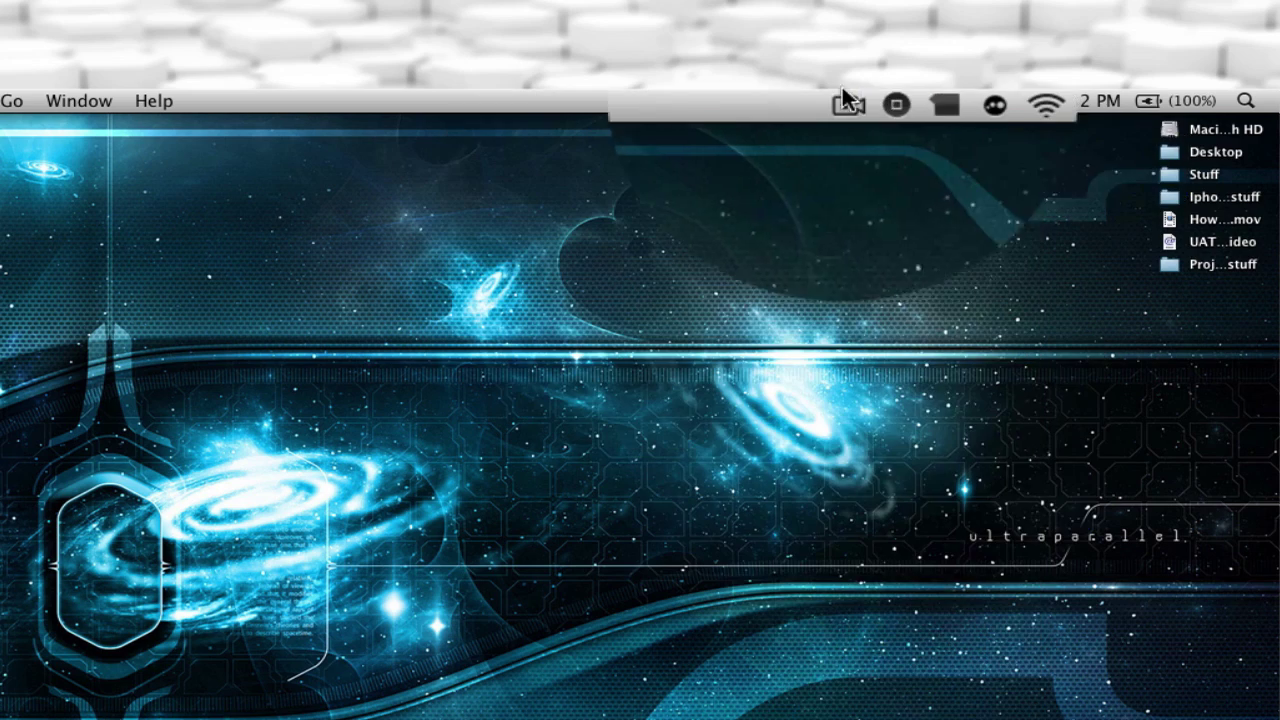
Step: Show the Home page through the QuickPick status item and dismiss it from its empty background
left_click(874, 102)
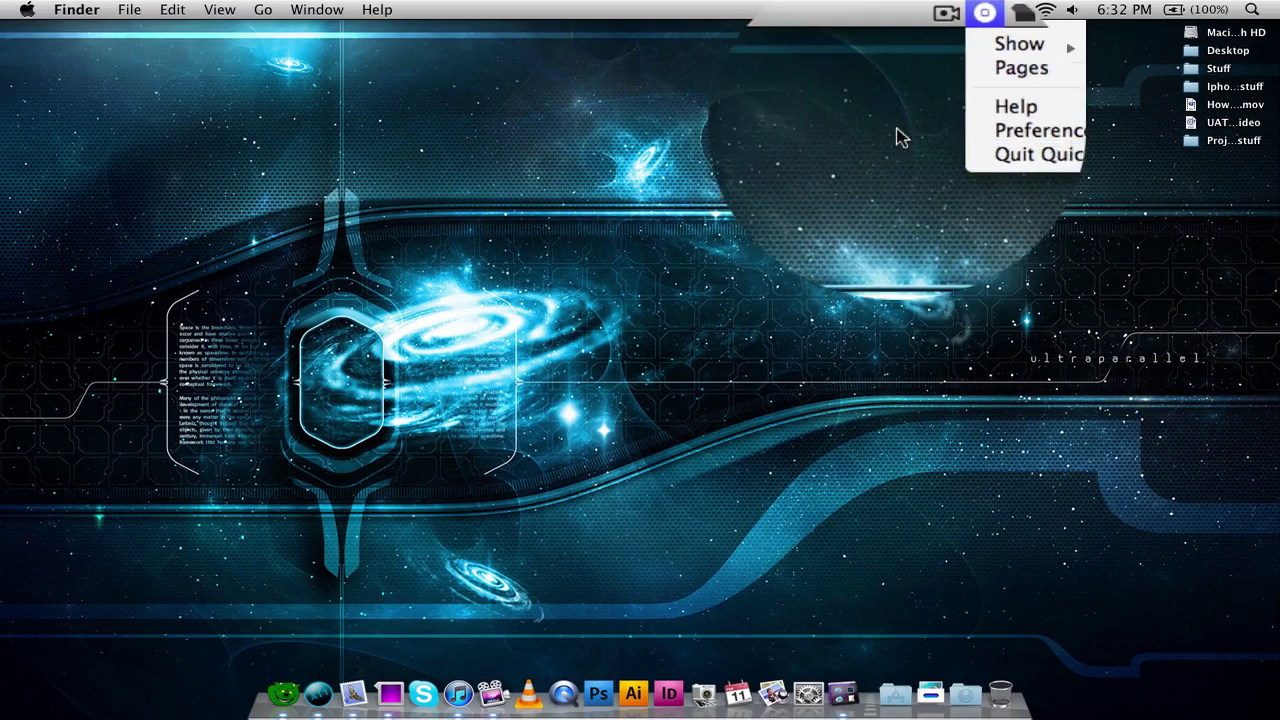
left_click(899, 137)
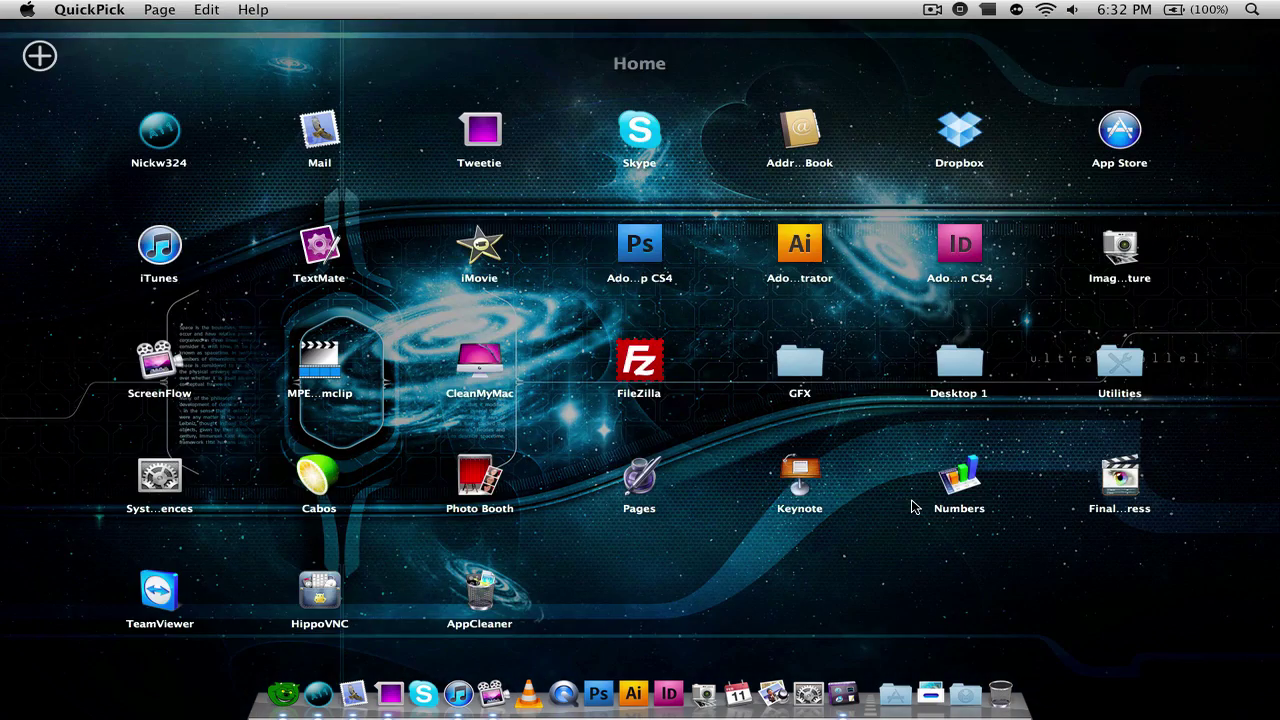
left_click(911, 507)
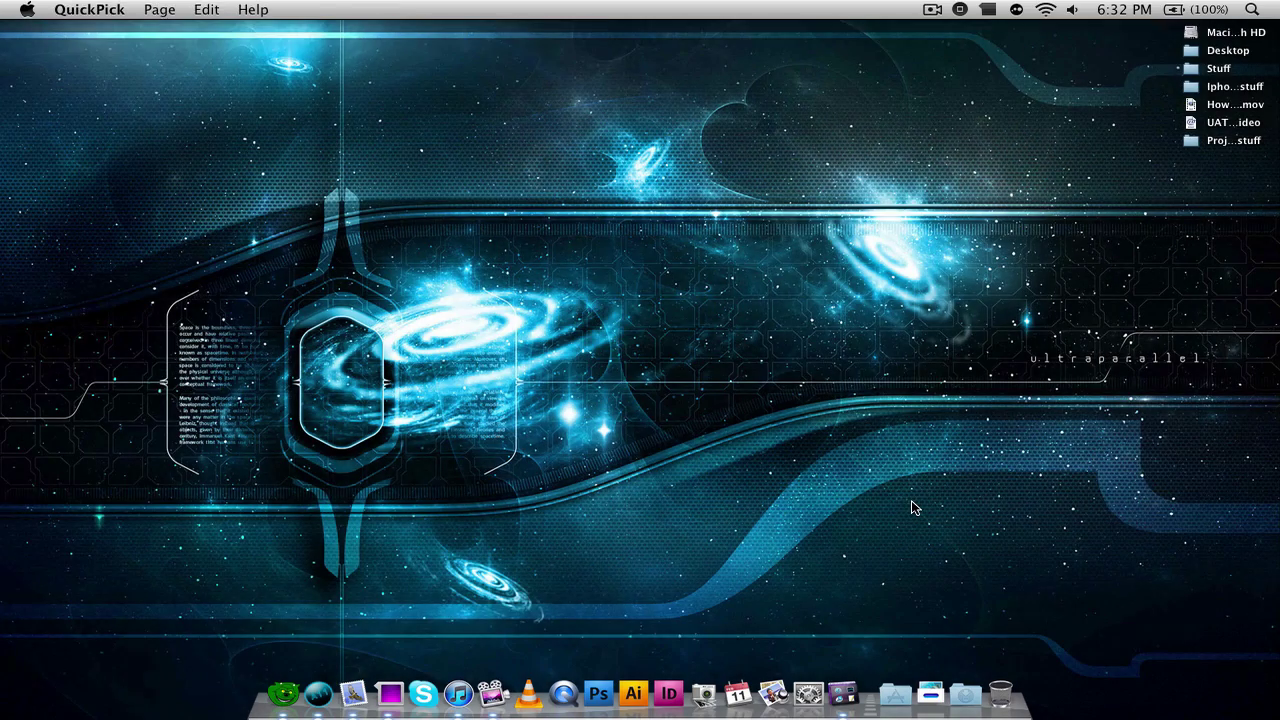
Step: Examine the Home items listed for QuickPick in the Dock, and show and hide the Home page from there
right_click(846, 672)
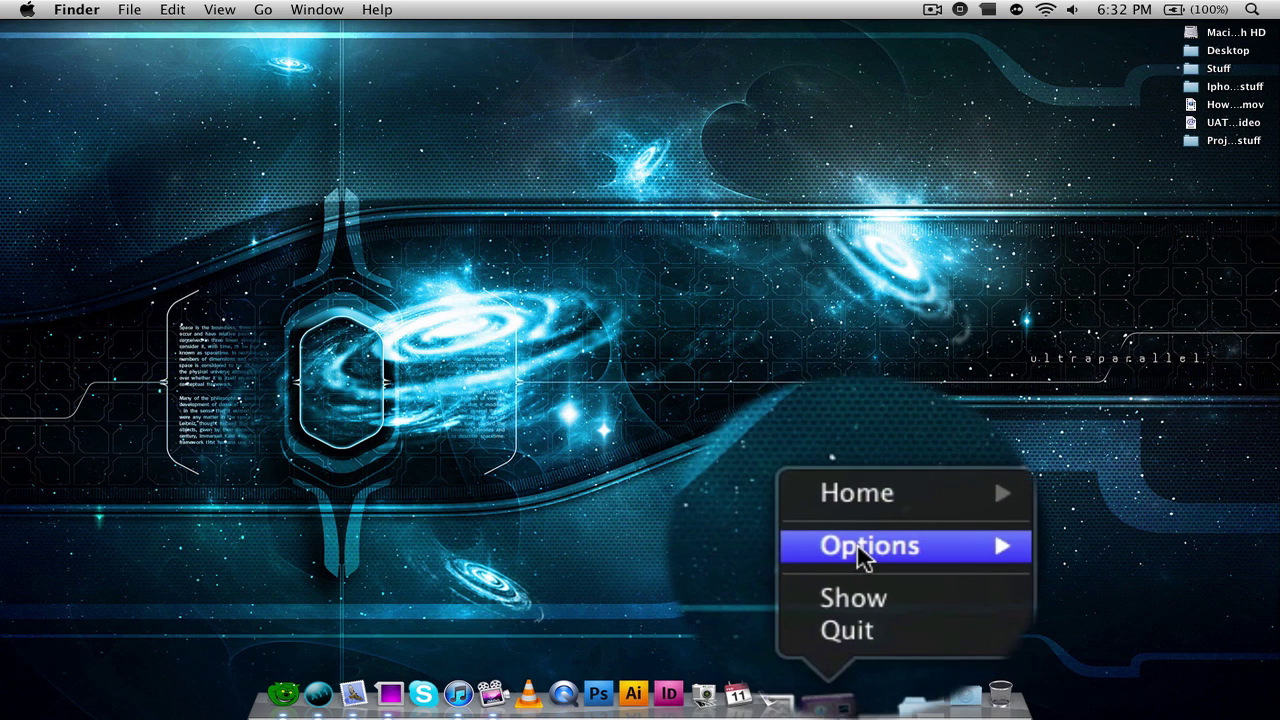
mouse_move(857, 548)
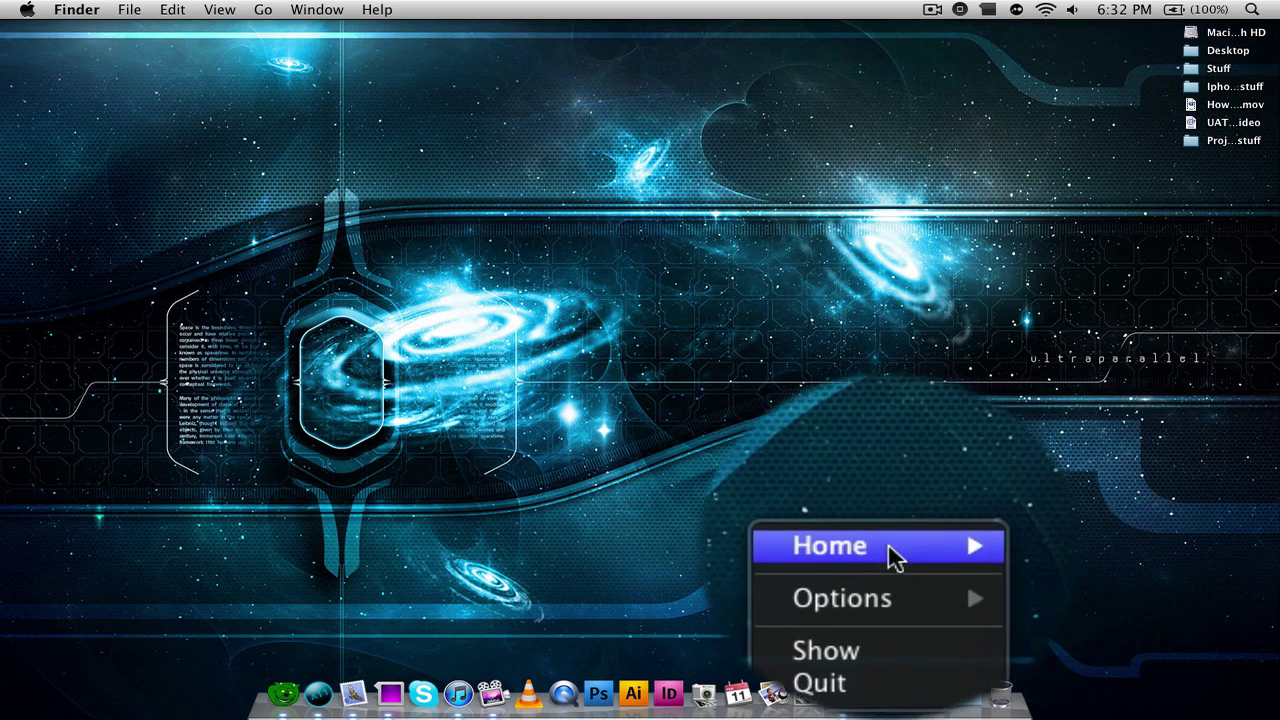
mouse_move(888, 569)
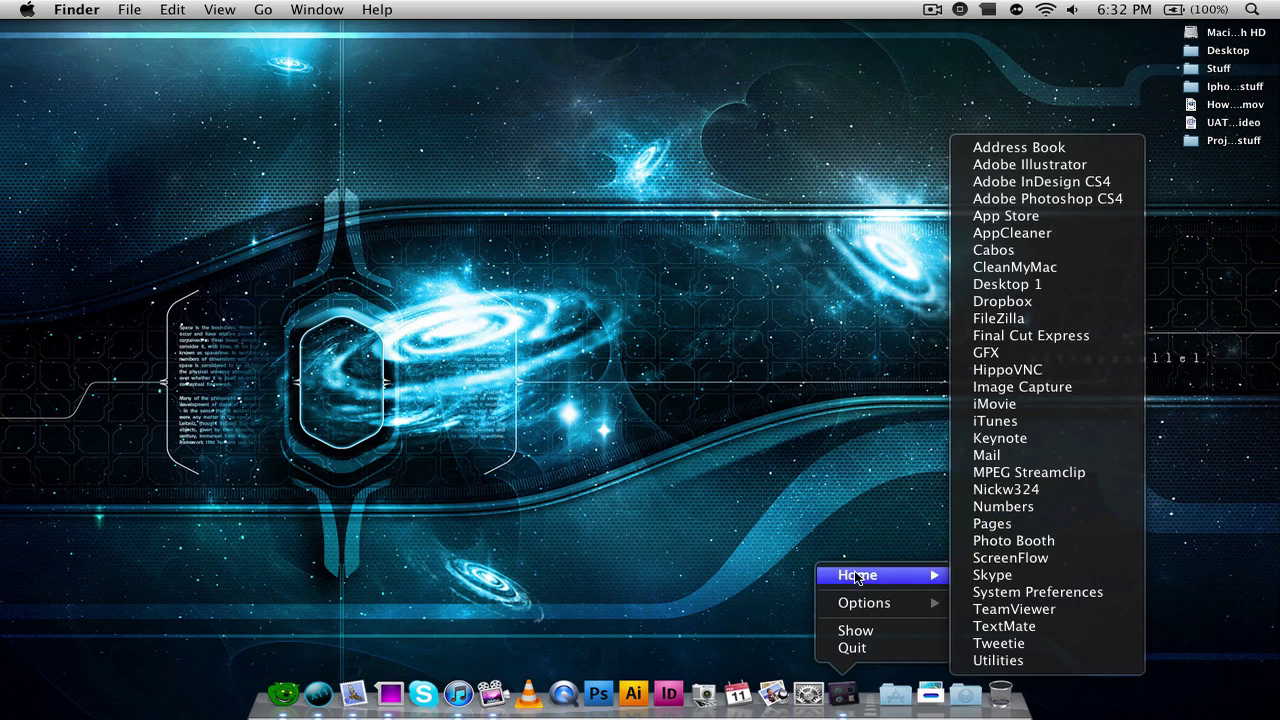
left_click(831, 466)
left_click(846, 694)
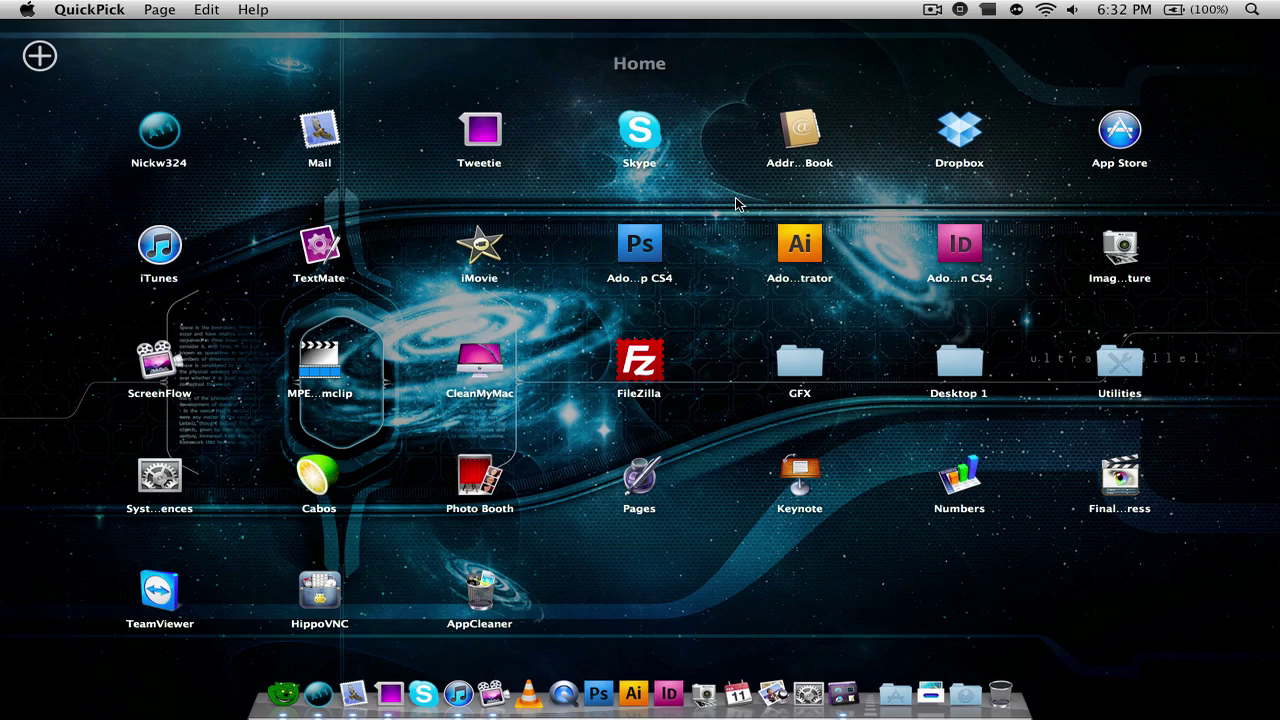
key("Escape")
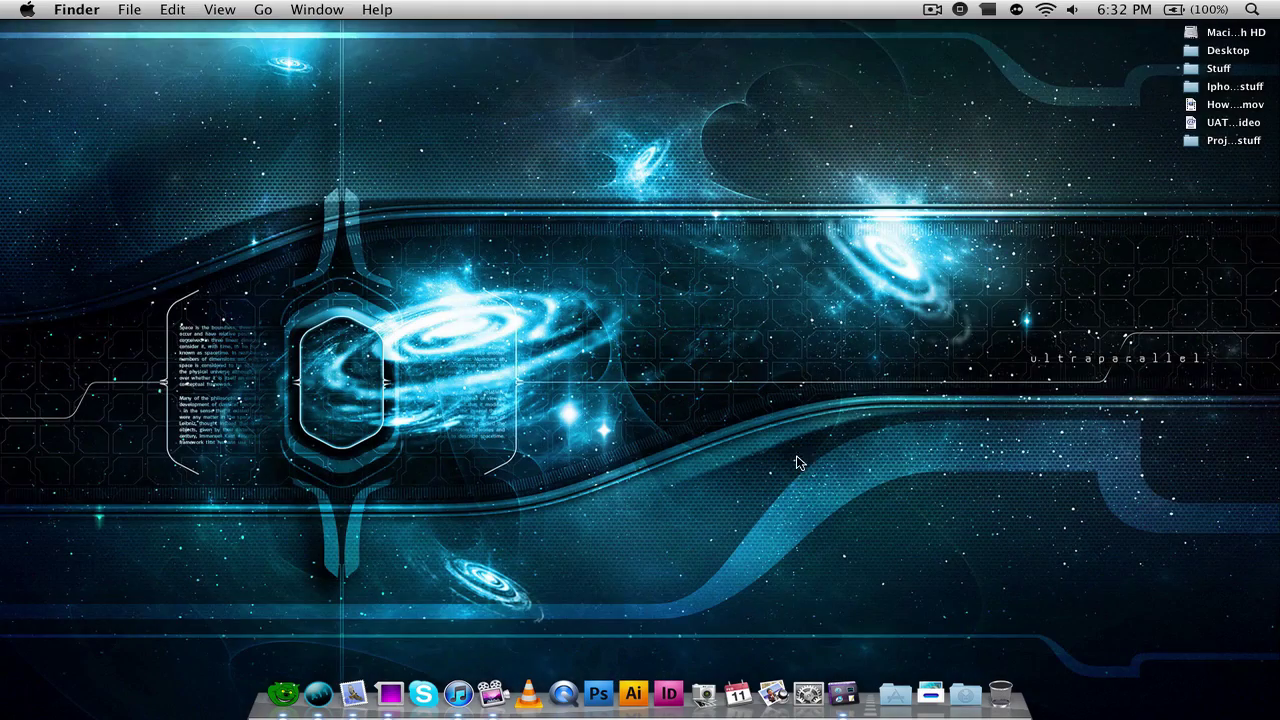
Step: Open the Utilities folder from the QuickPick Home page and add the Grab application to that page
key("ctrl+space")
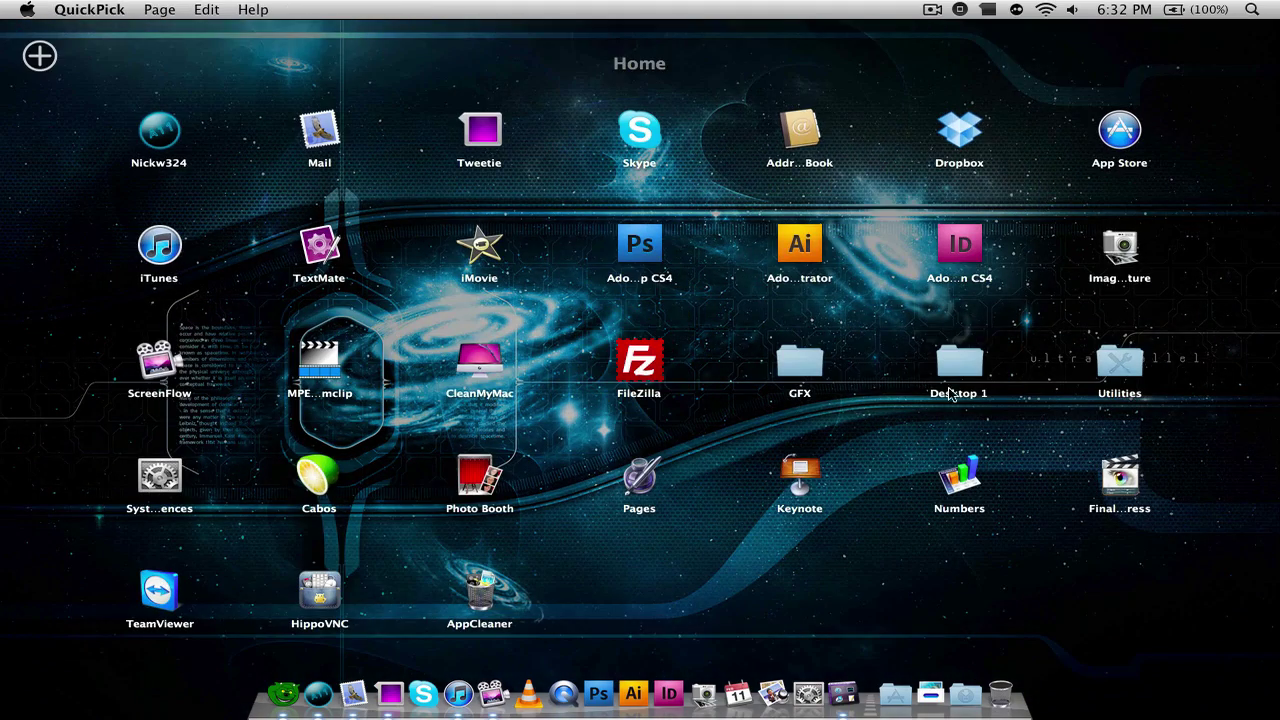
left_click(1122, 368)
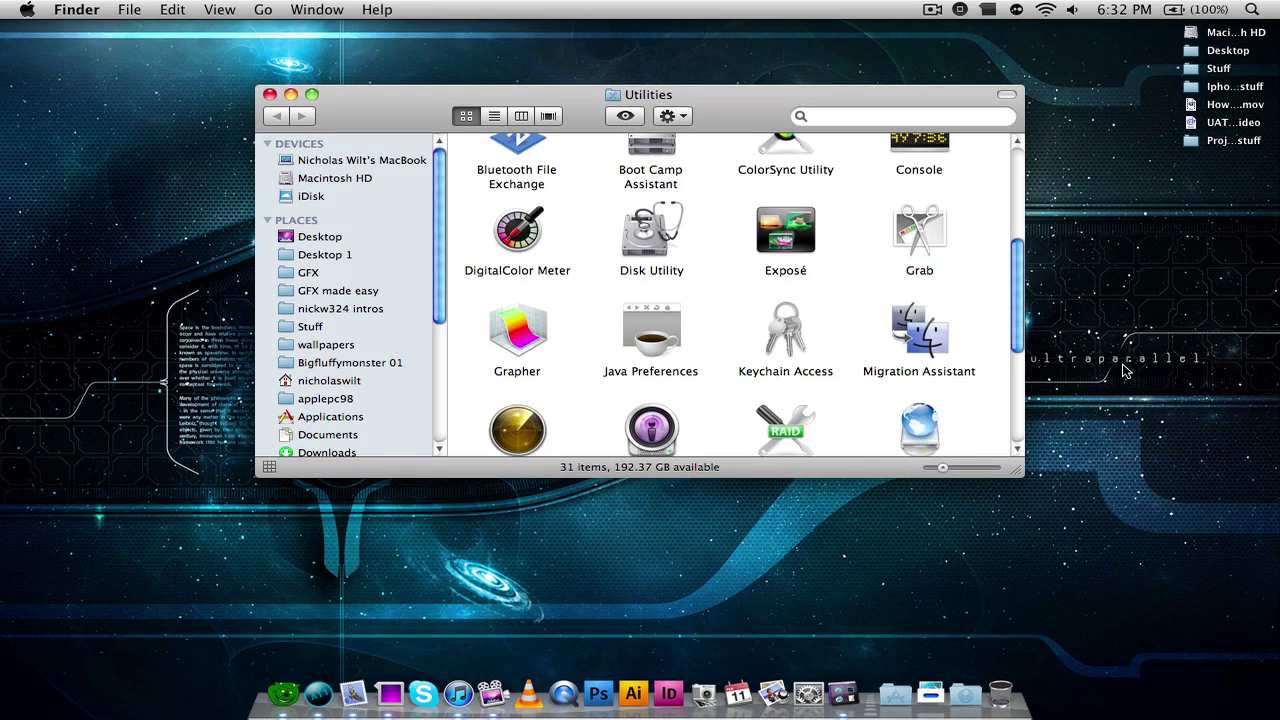
left_click_drag(928, 234, 841, 688)
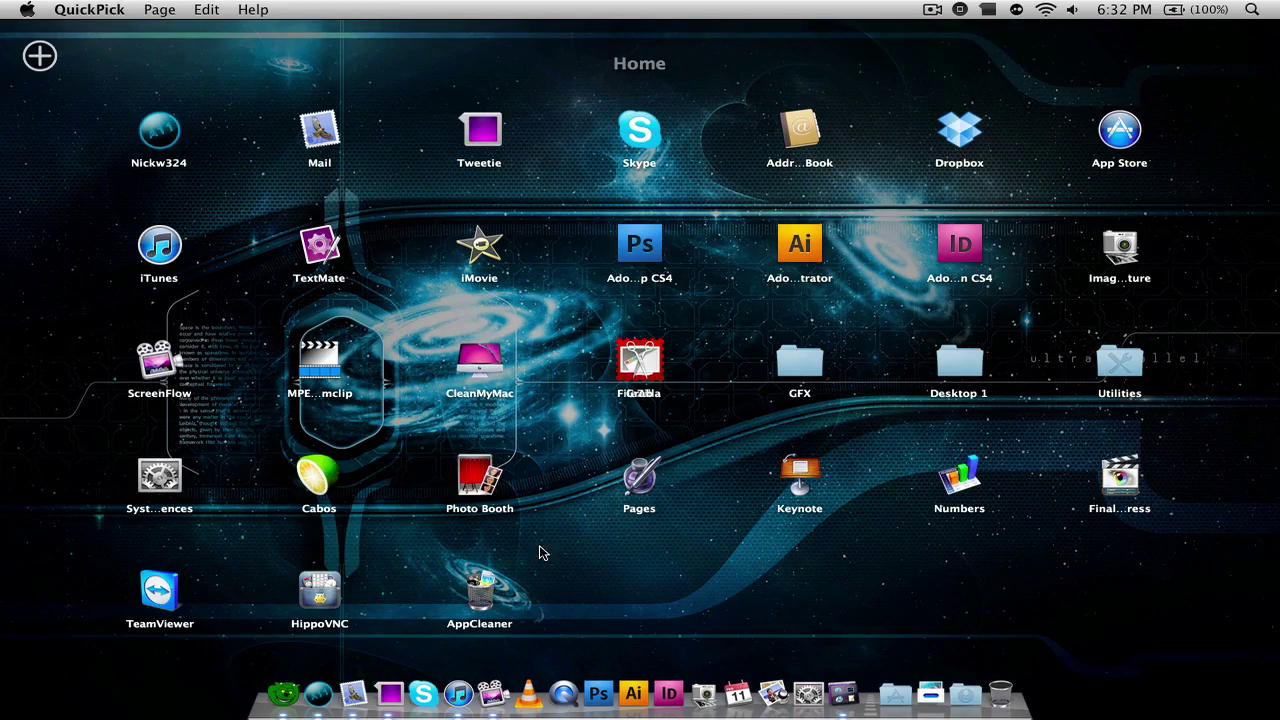
Step: Move the Grab icon off FileZilla to the free slot beside AppCleaner on the Home page
left_click_drag(637, 356, 736, 582)
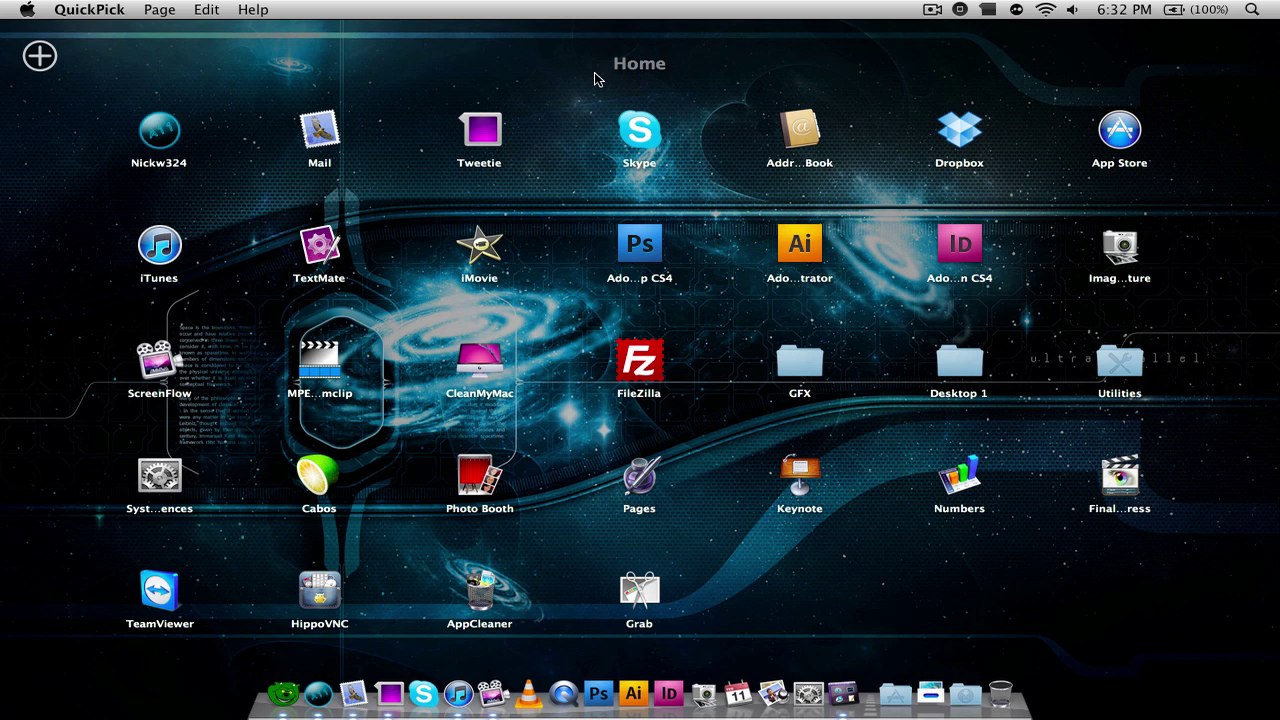
Step: Add a new page to QuickPick and name it "page 2"
left_click(42, 56)
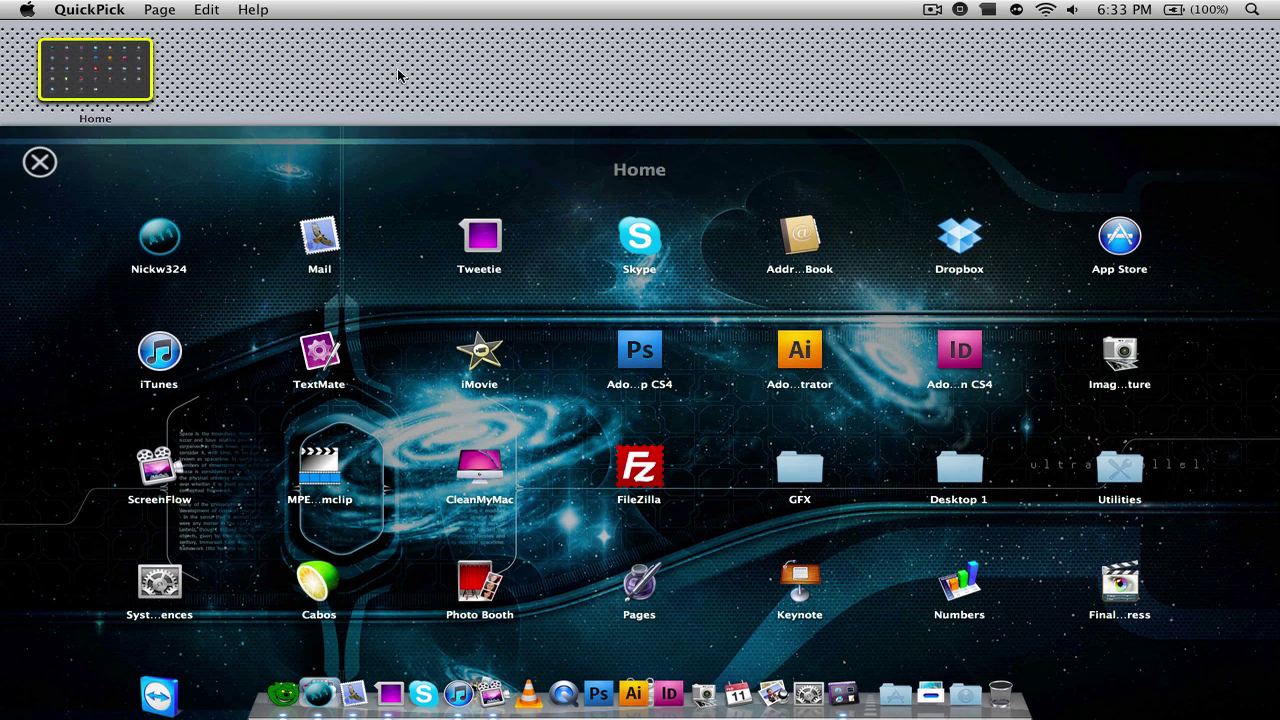
left_click(159, 9)
left_click(185, 36)
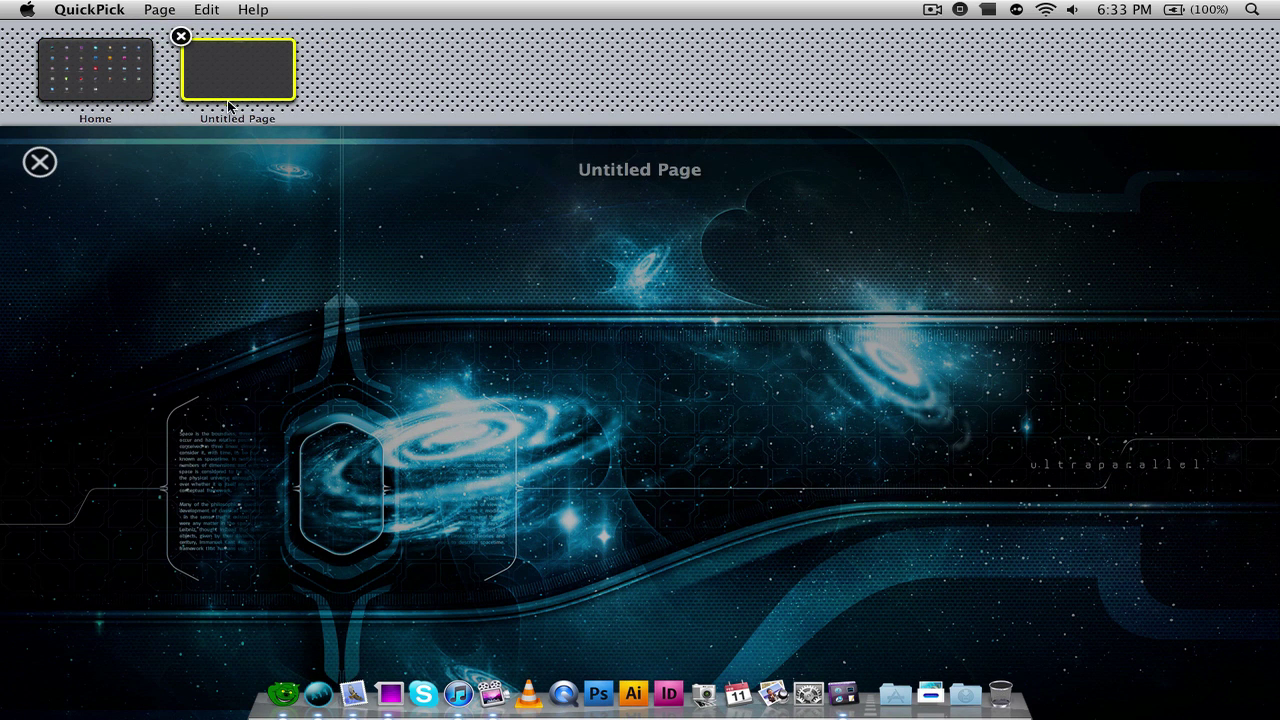
double_click(248, 122)
type("pah")
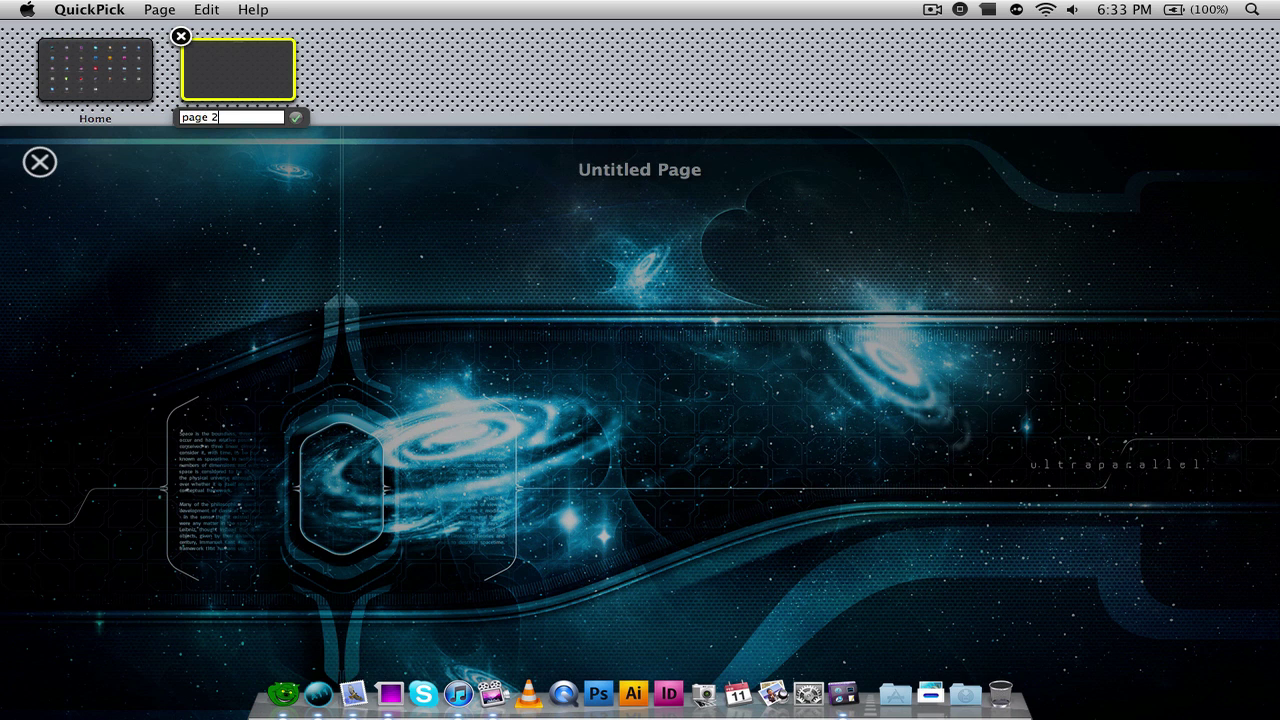
type("e 2")
key("Return")
Step: Return to the Home page, leave QuickPick to close the Utilities Finder window, and show QuickPick again
left_click(108, 98)
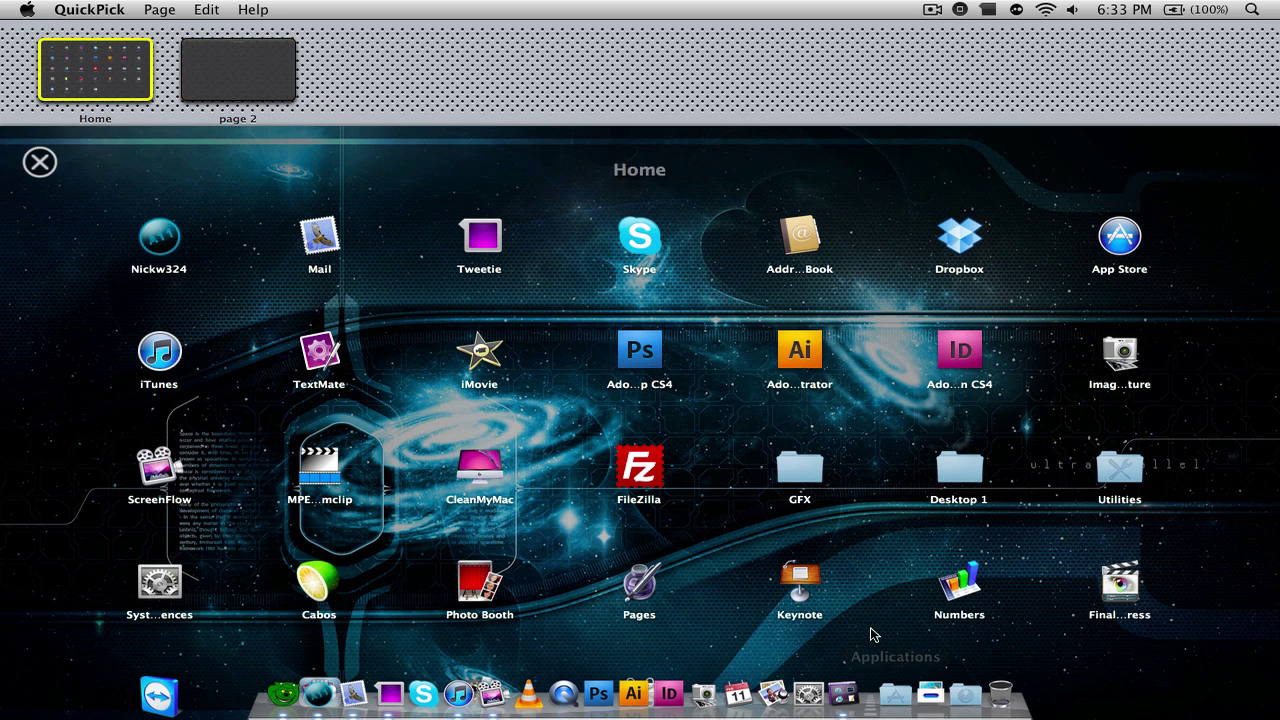
scroll(868, 632, "right", 3)
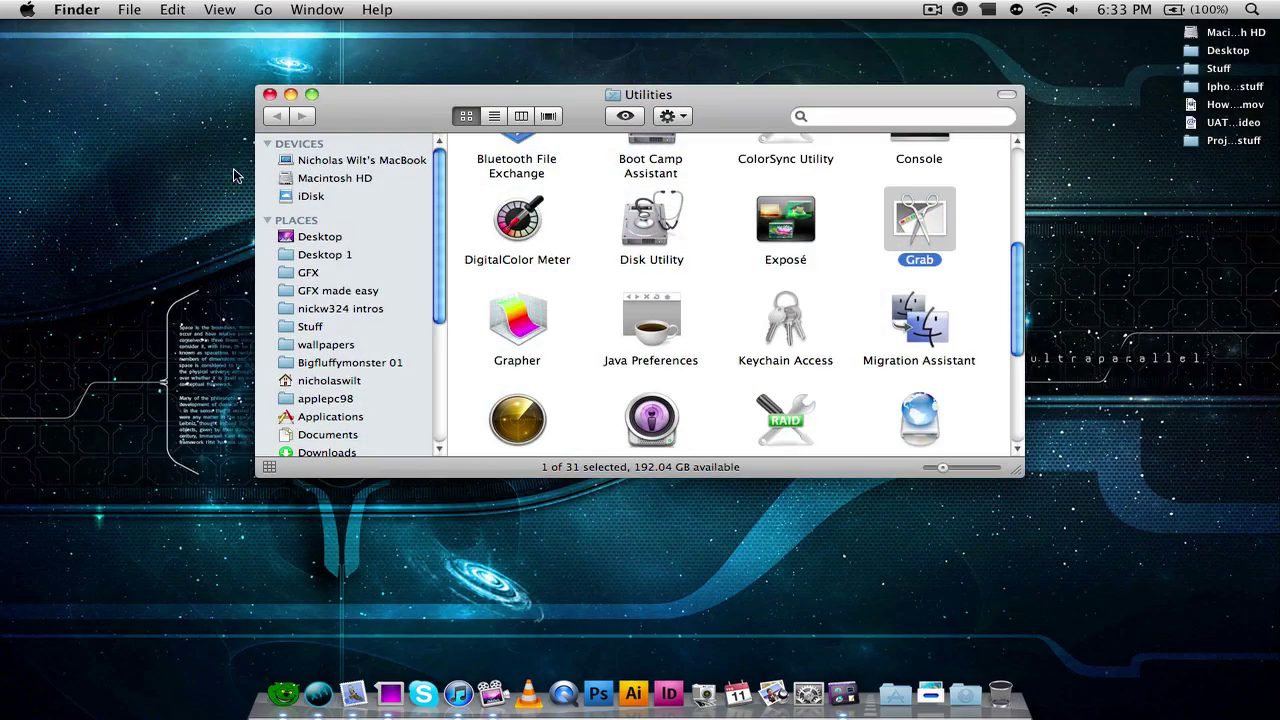
left_click(269, 94)
key("ctrl+space")
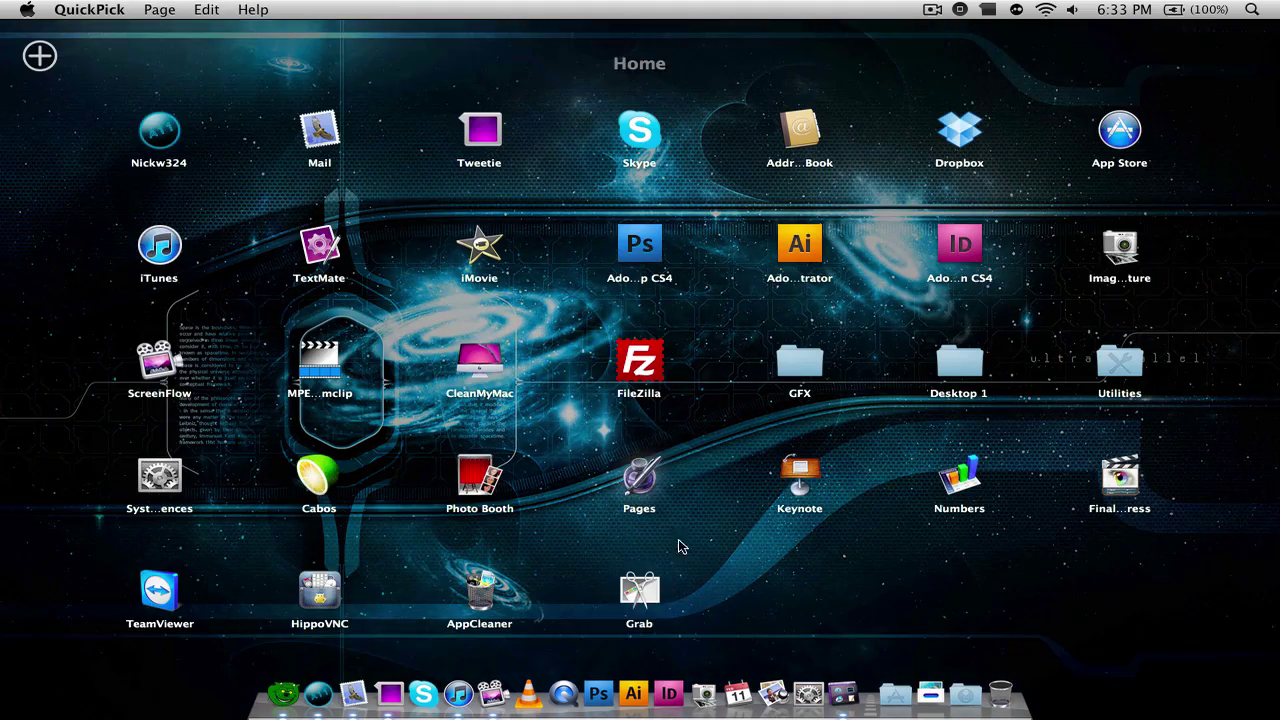
Step: Open the empty page 2 from the page thumbnails
left_click(40, 55)
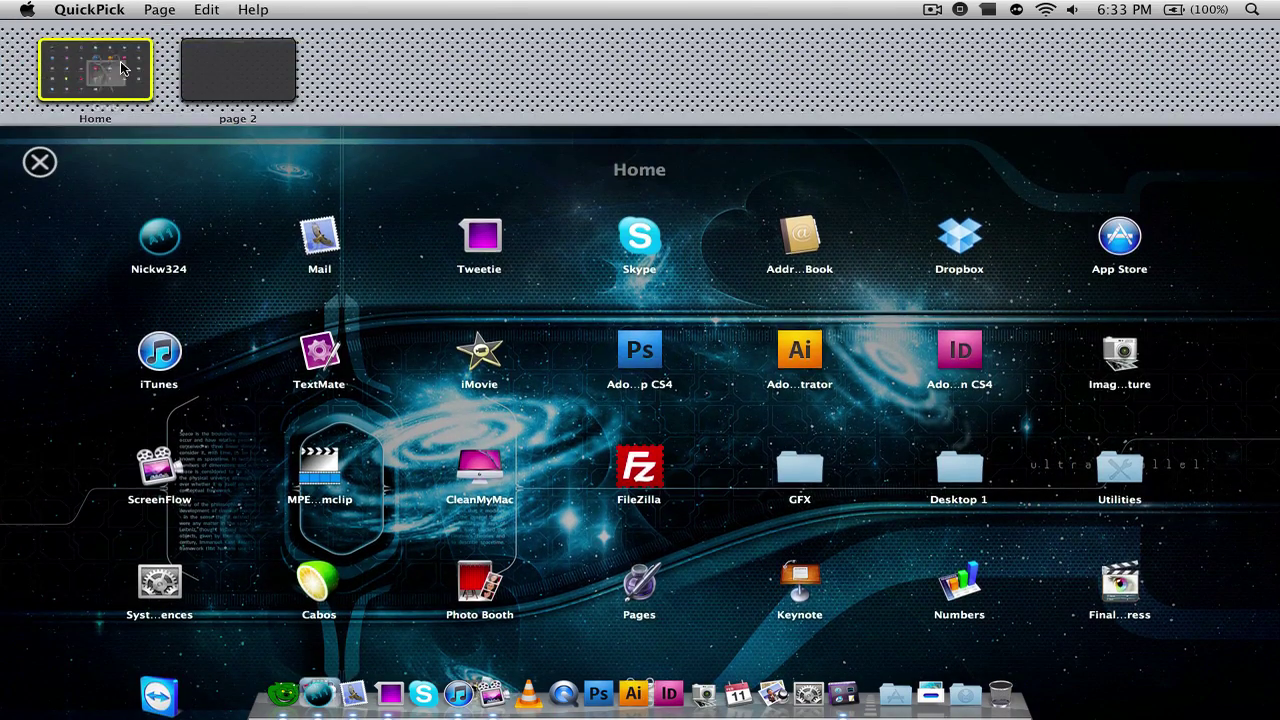
left_click(218, 66)
left_click(218, 64)
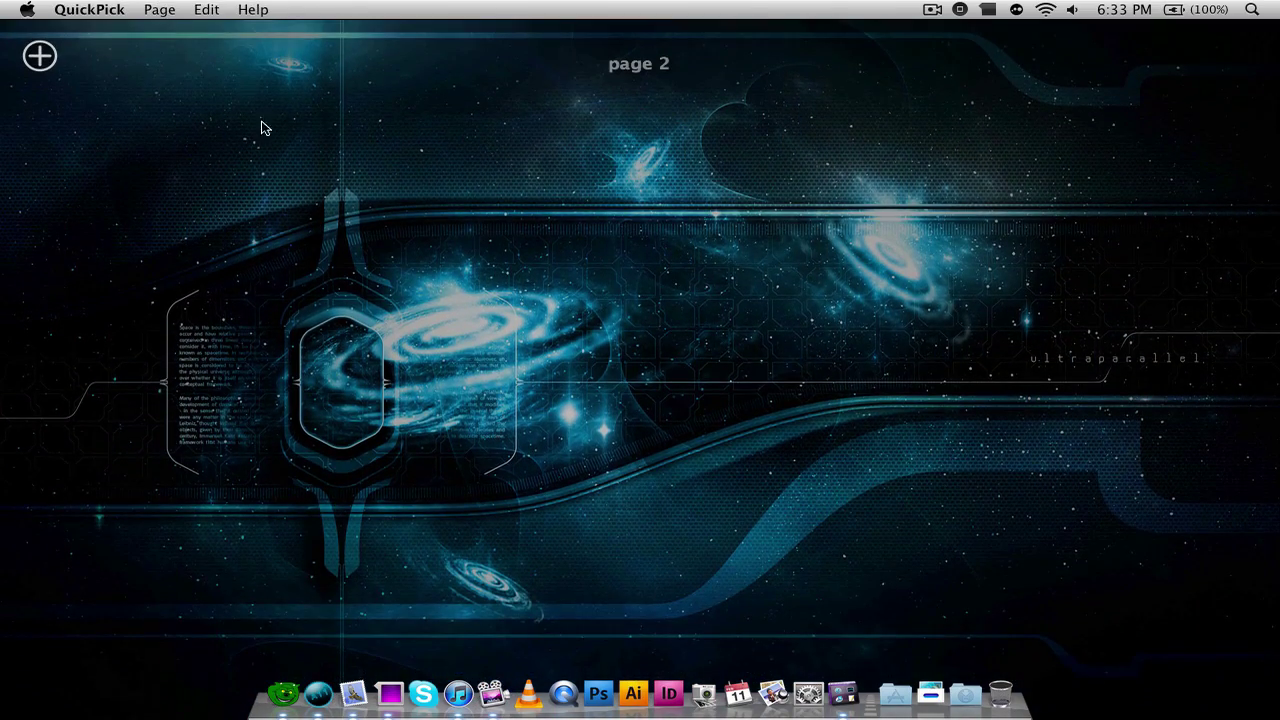
Step: Hide QuickPick, show it again on page 2, and switch back to the Home page
left_click(325, 256)
key("F5")
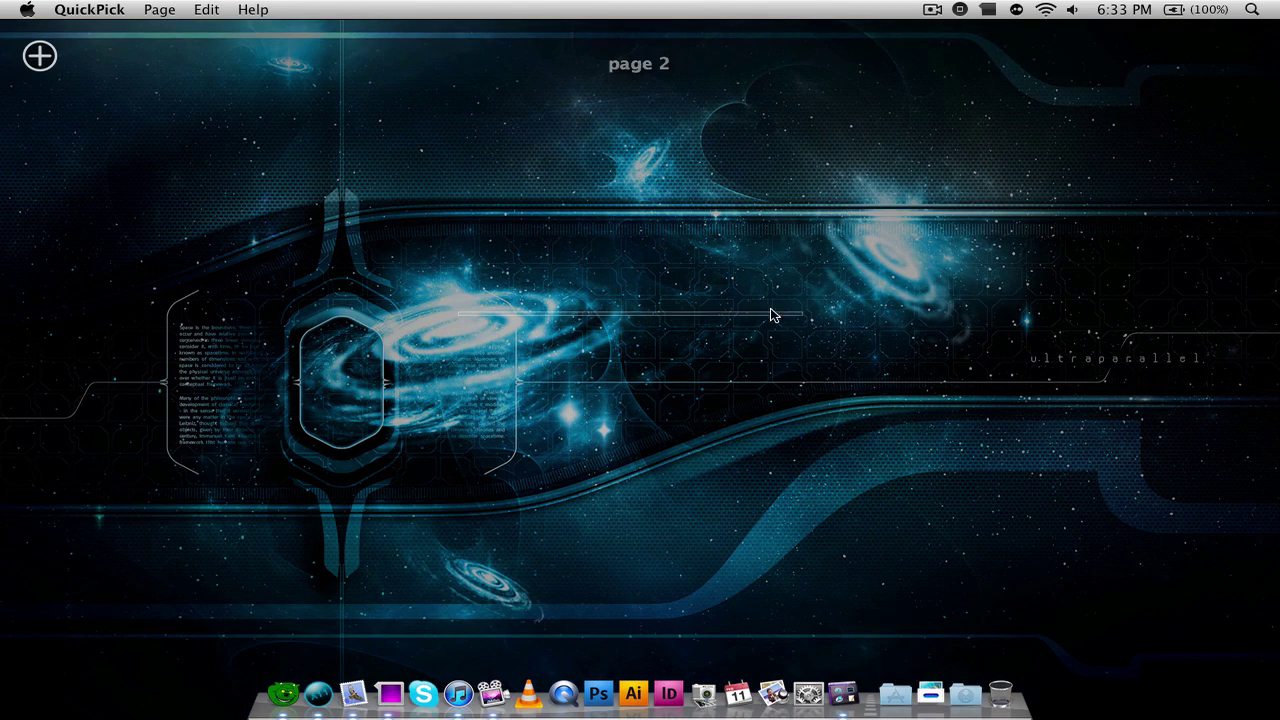
scroll(431, 189, "left", 3)
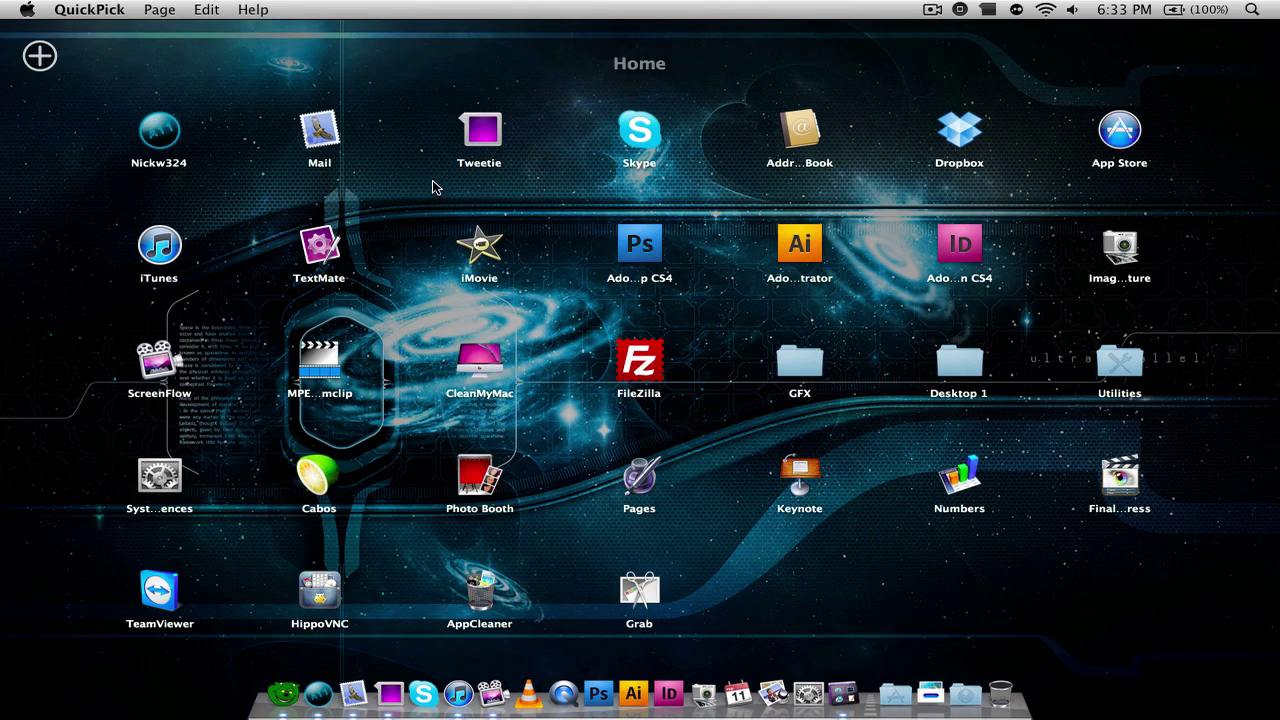
Step: Move the Grab icon from the Home page to the second slot in the first row of page 2, and hide QuickPick
left_click_drag(663, 576, 299, 230)
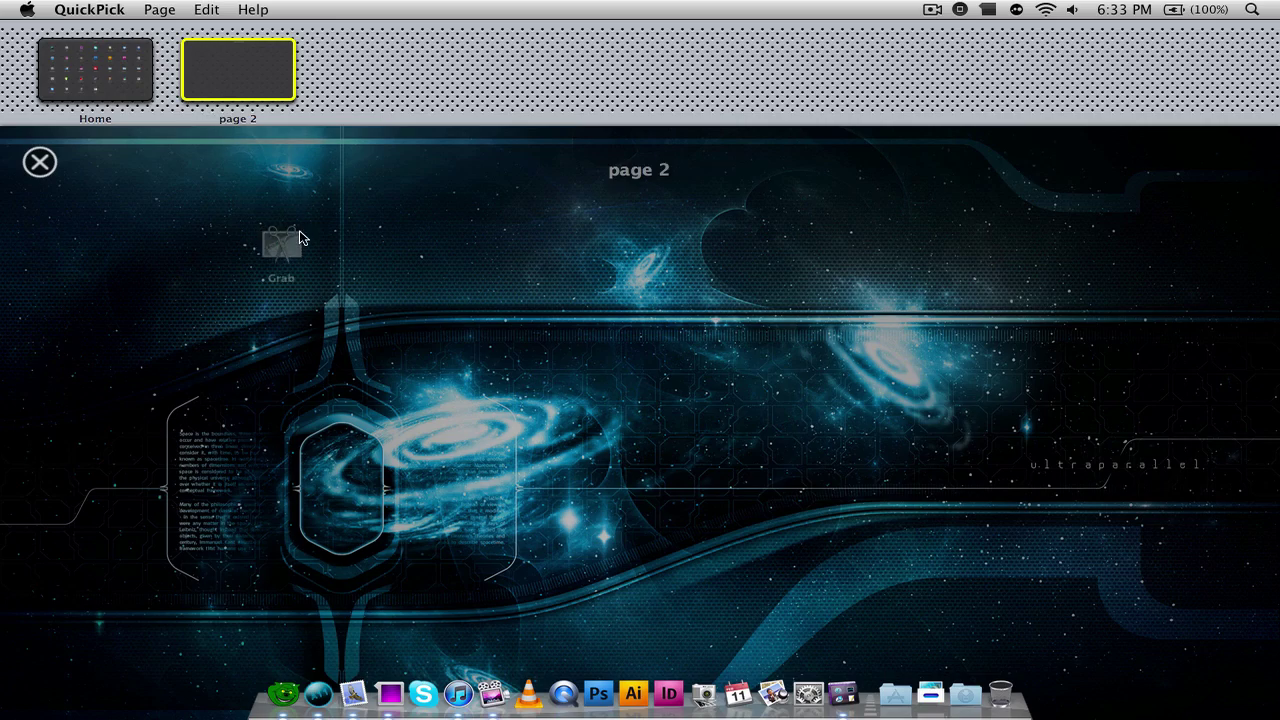
left_click(299, 230)
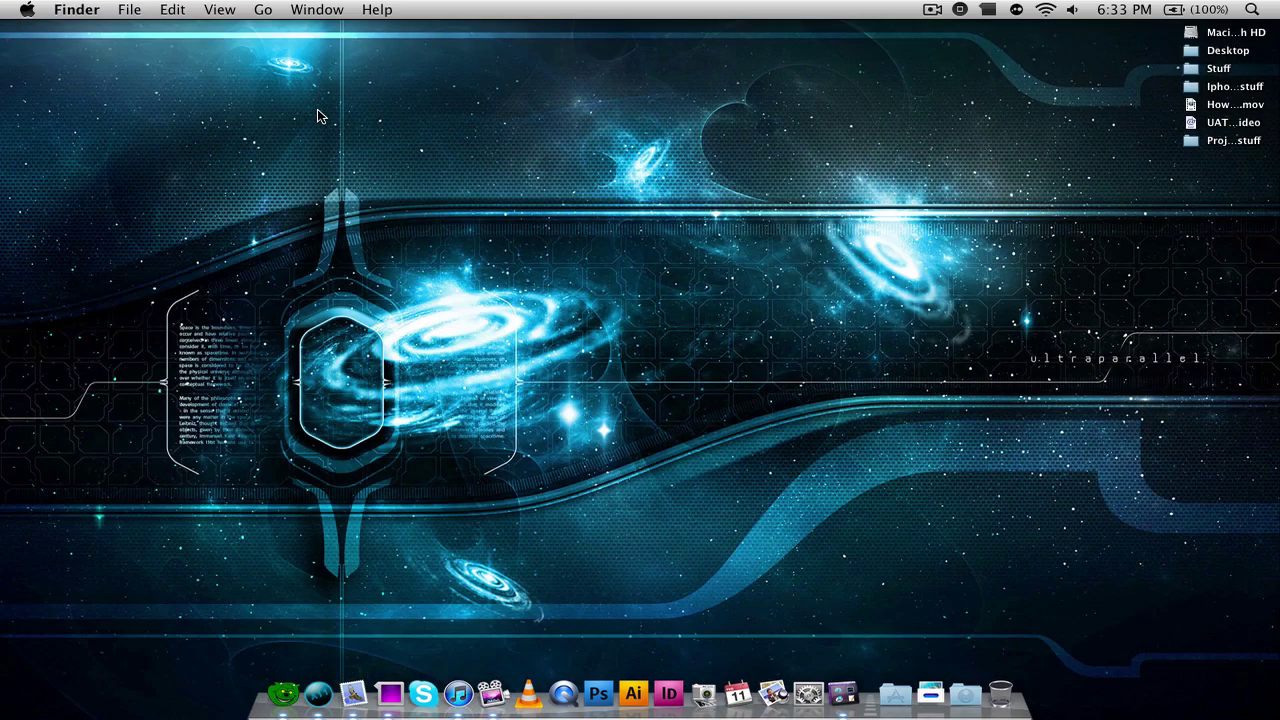
Step: Show QuickPick again and flip back and forth between page 2 and the Home page, ending on page 2
key("F1")
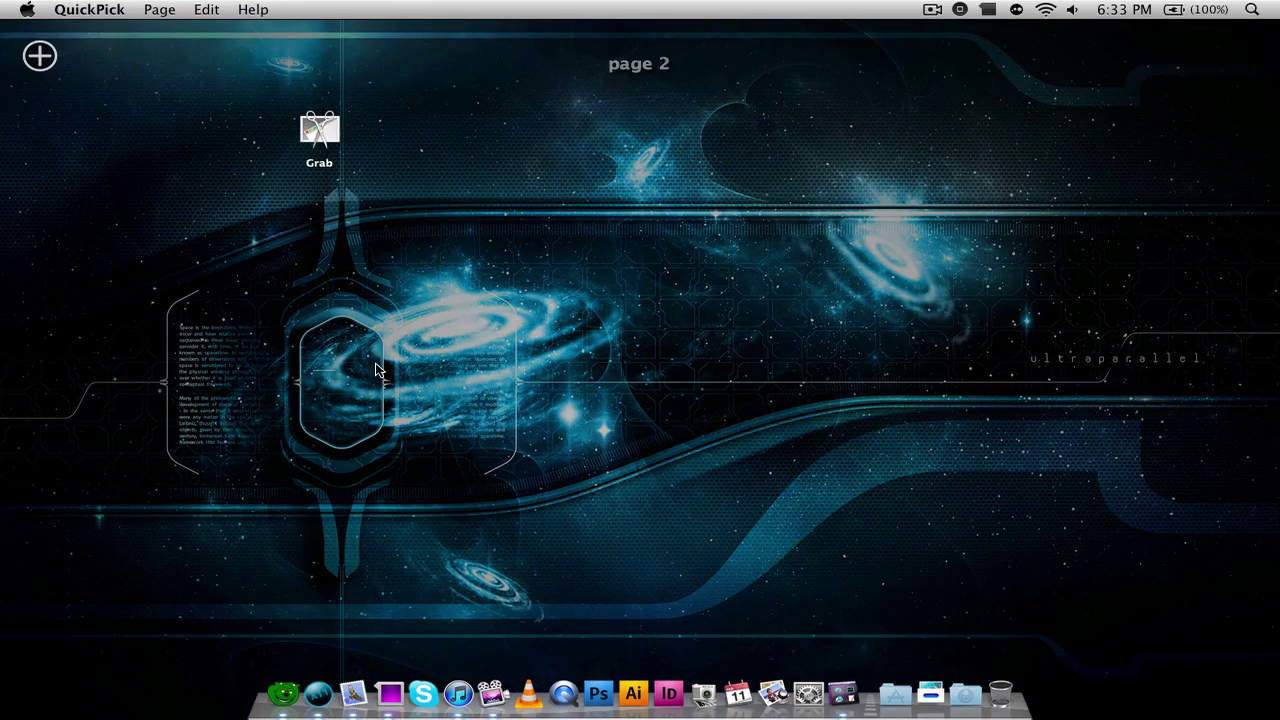
key("Left")
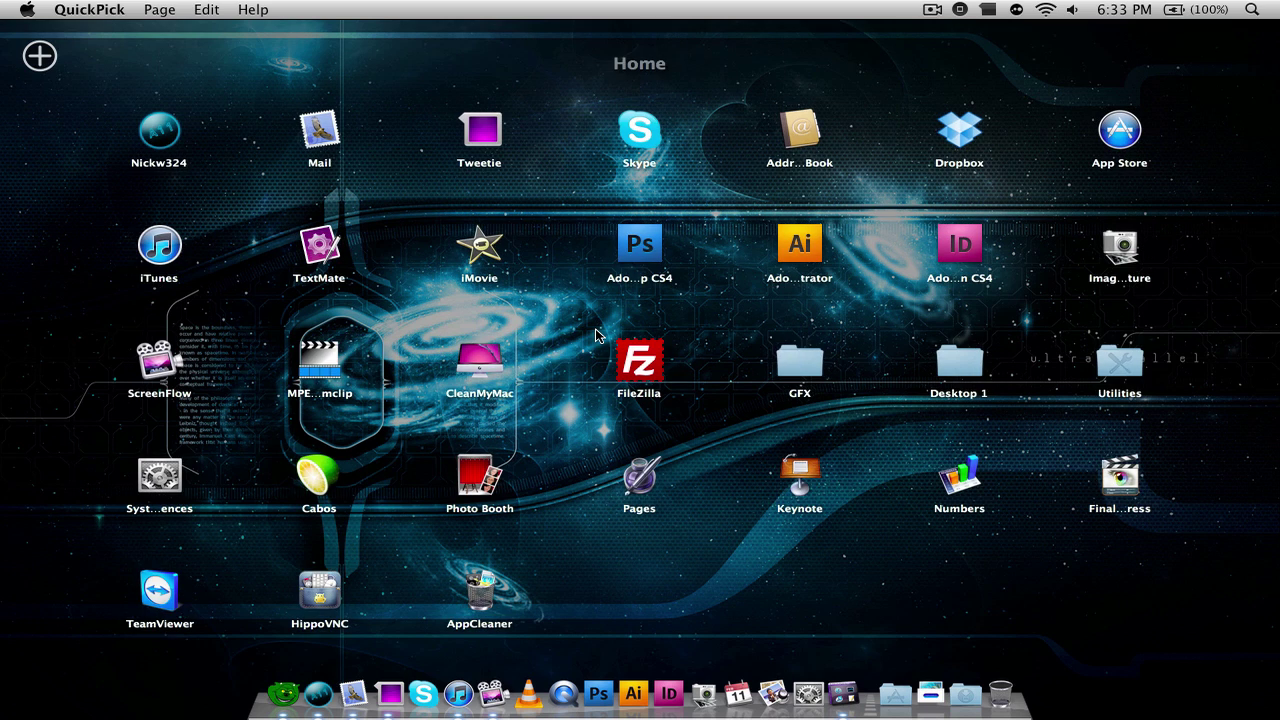
key("Right")
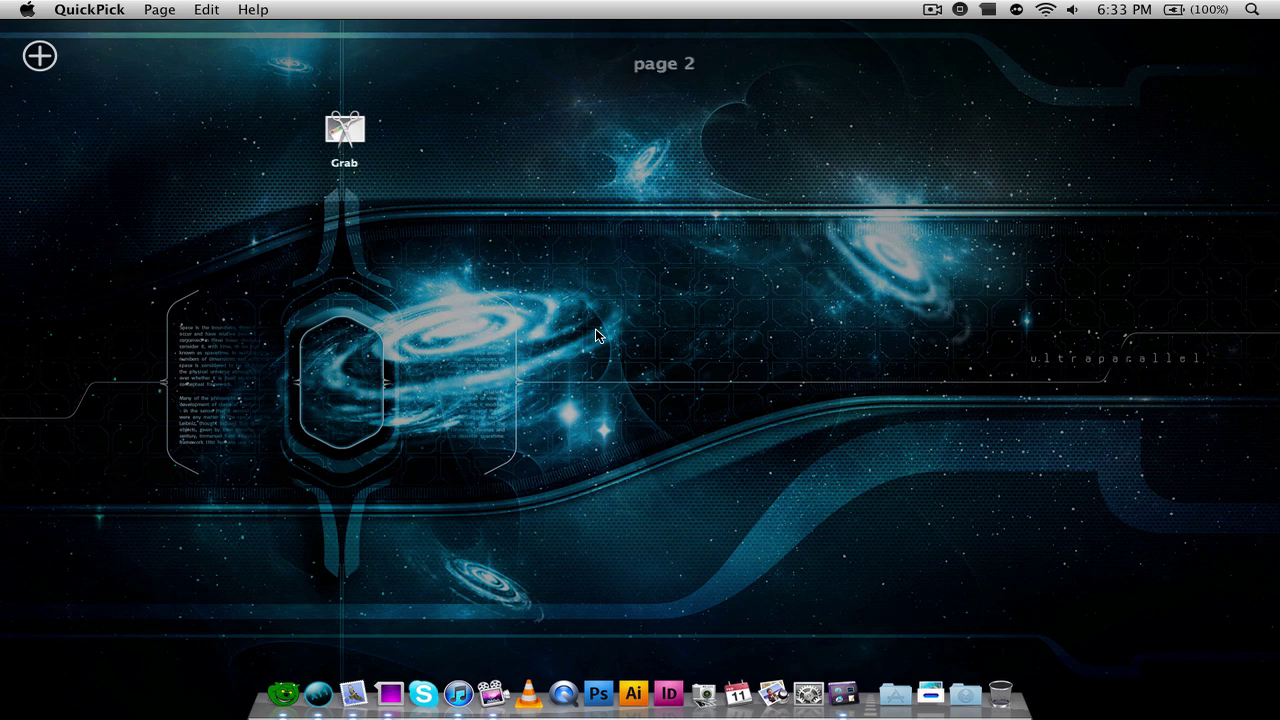
key("Left")
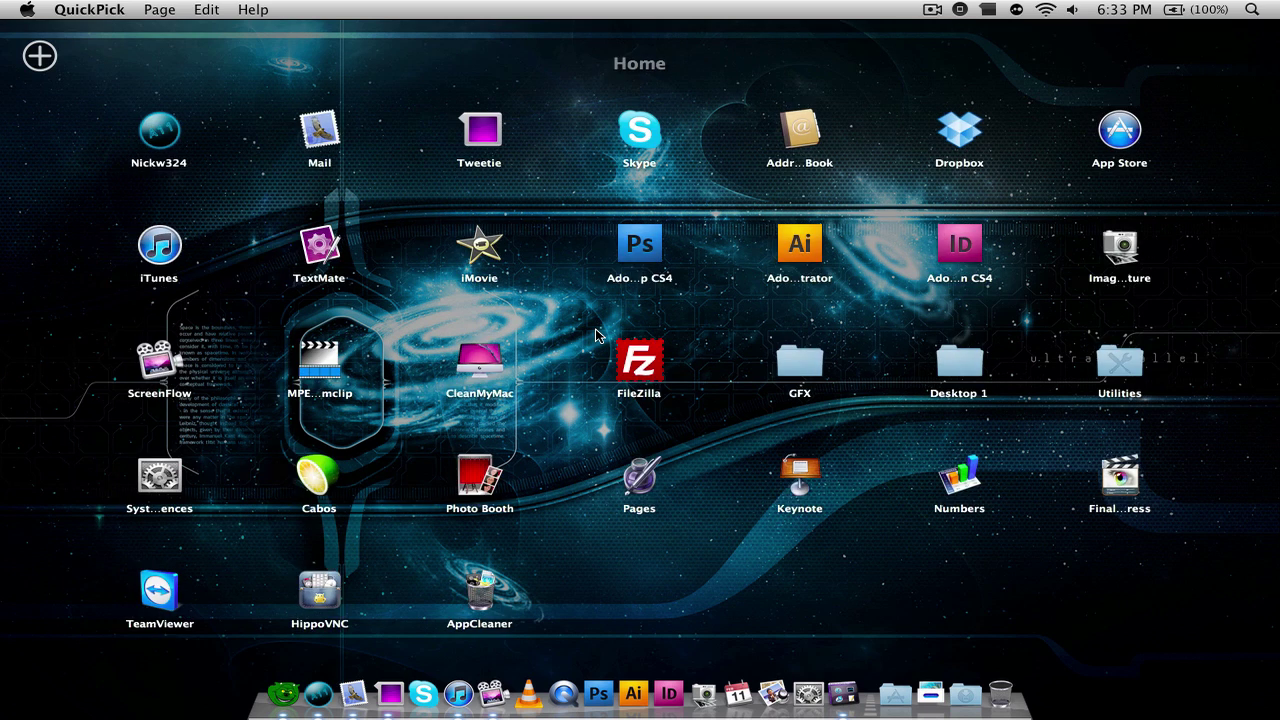
key("Right")
key("Left")
key("Right")
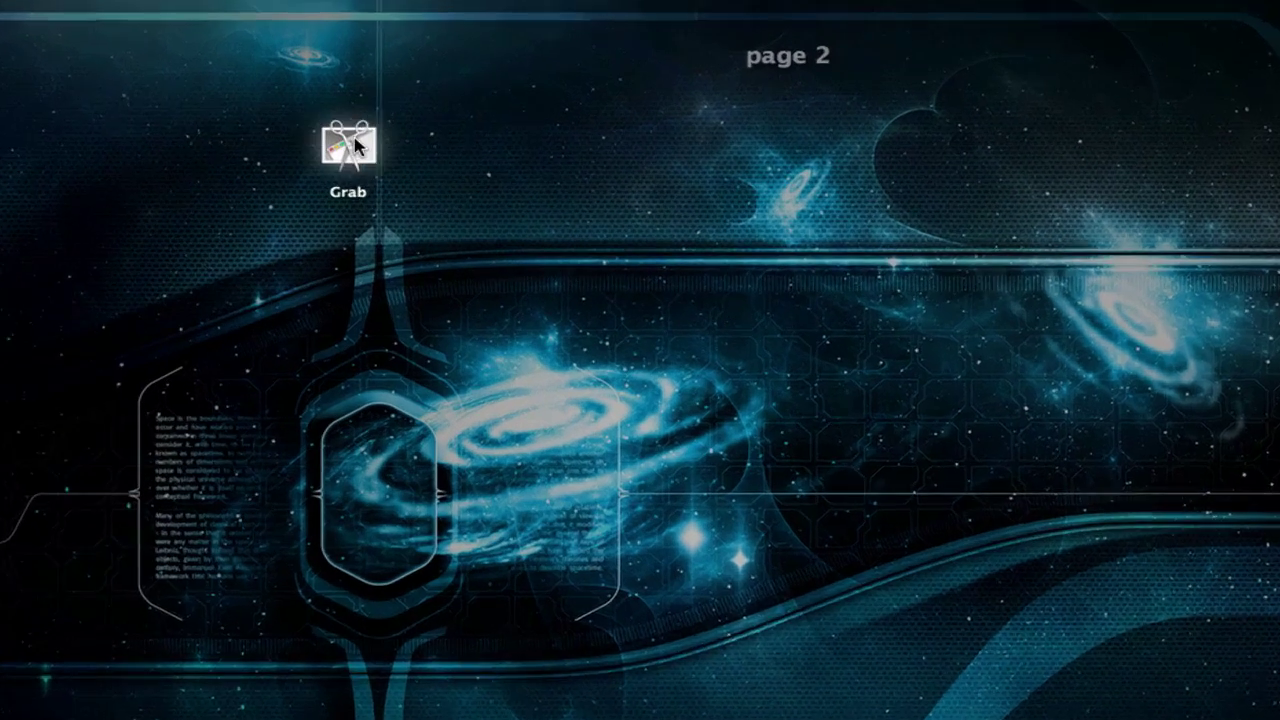
Step: Remove the Grab item from page 2
right_click(324, 130)
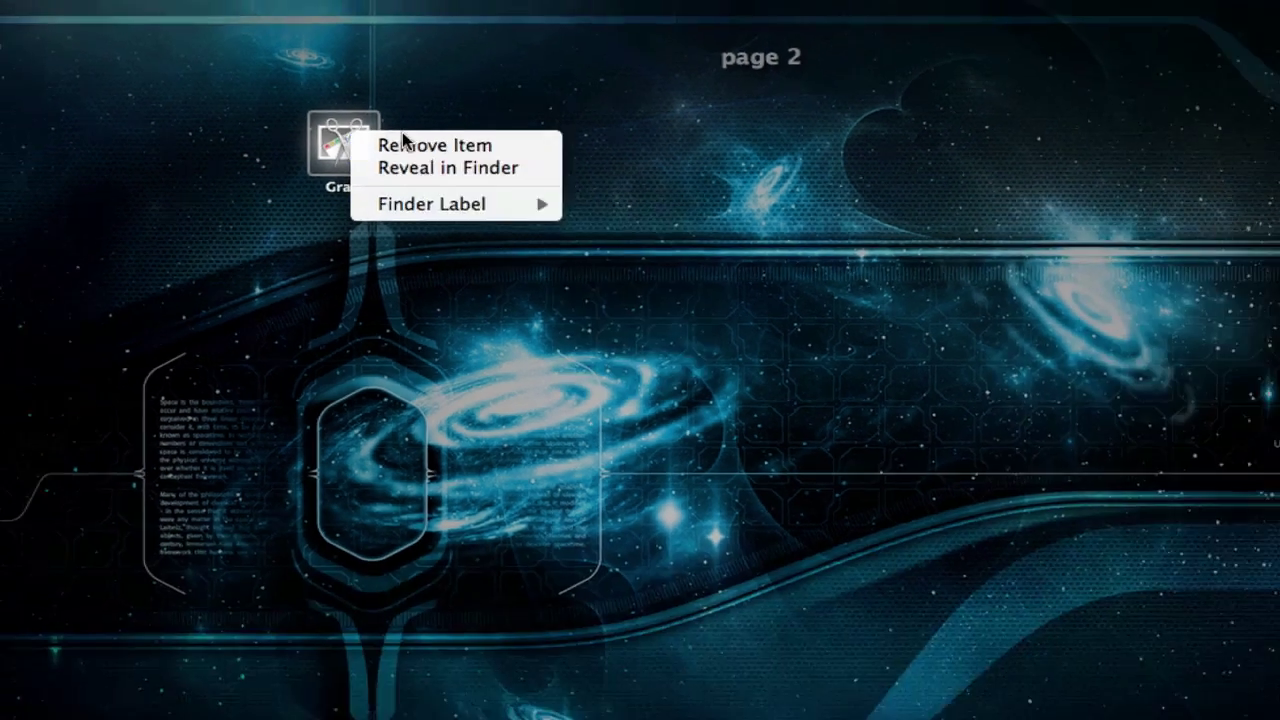
left_click(410, 145)
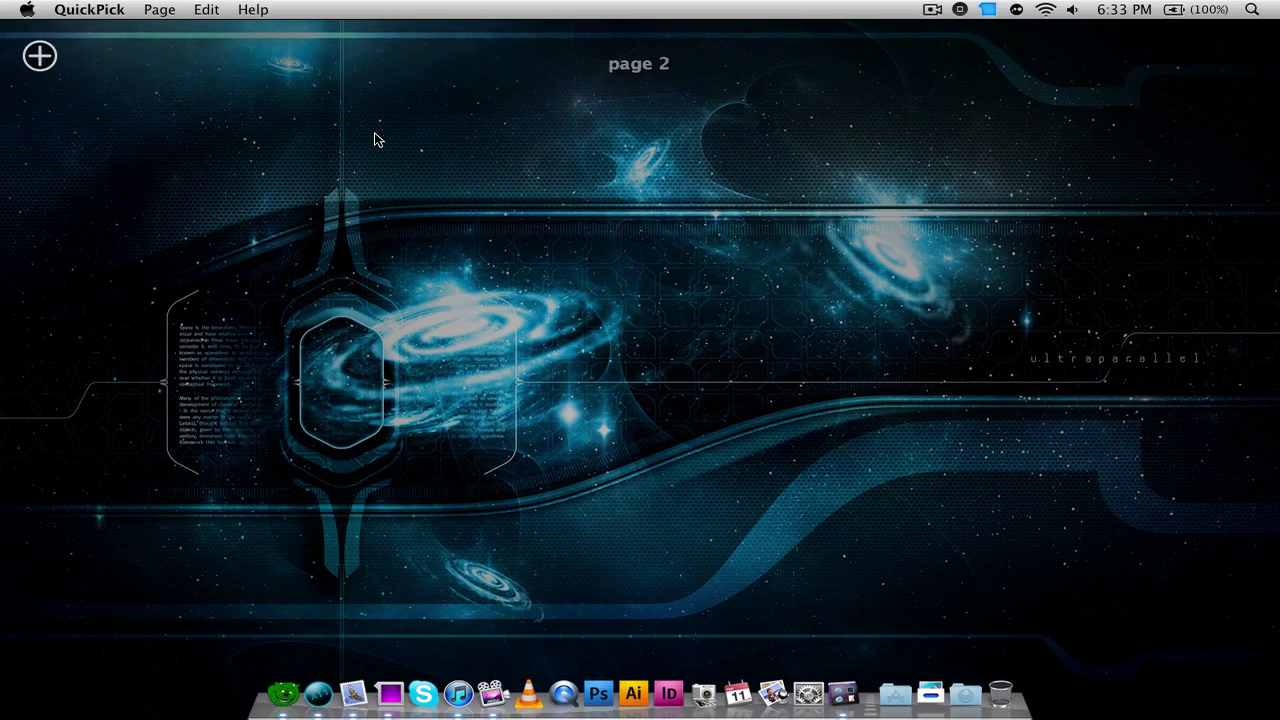
Step: Delete the page named "page 2" from the page thumbnails and confirm the deletion
left_click(50, 58)
left_click(234, 65)
left_click(180, 37)
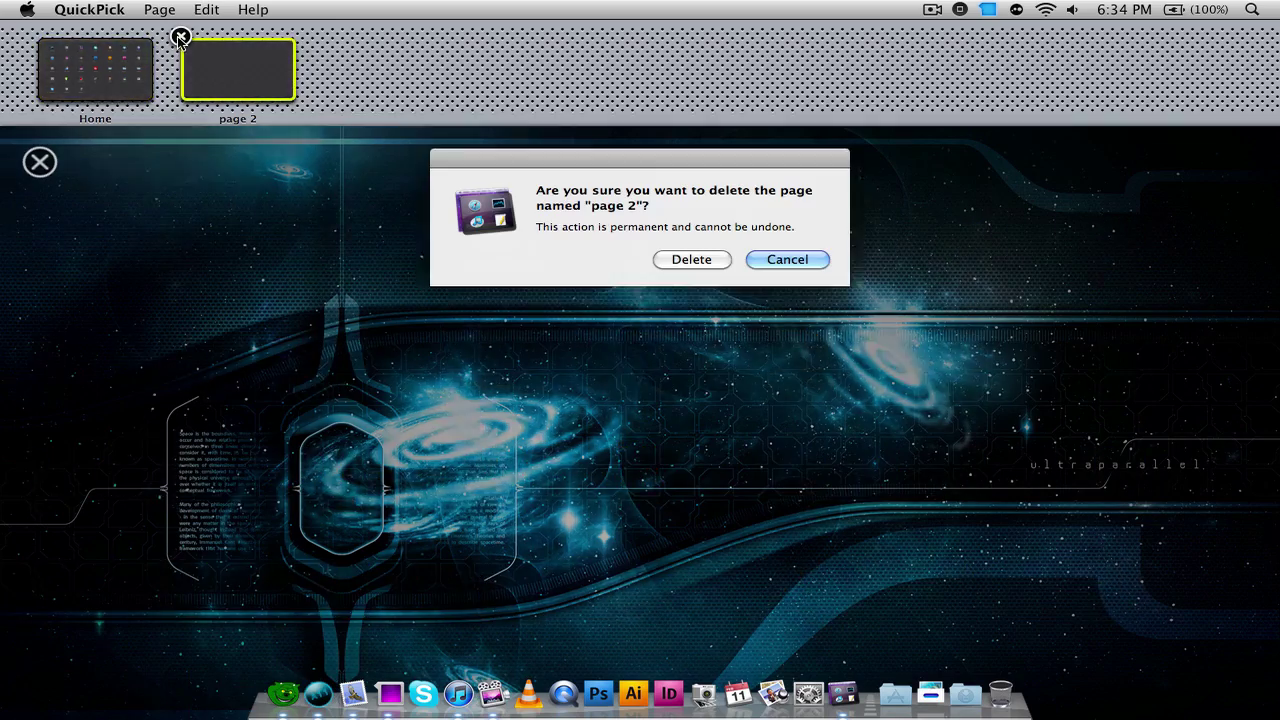
left_click(698, 262)
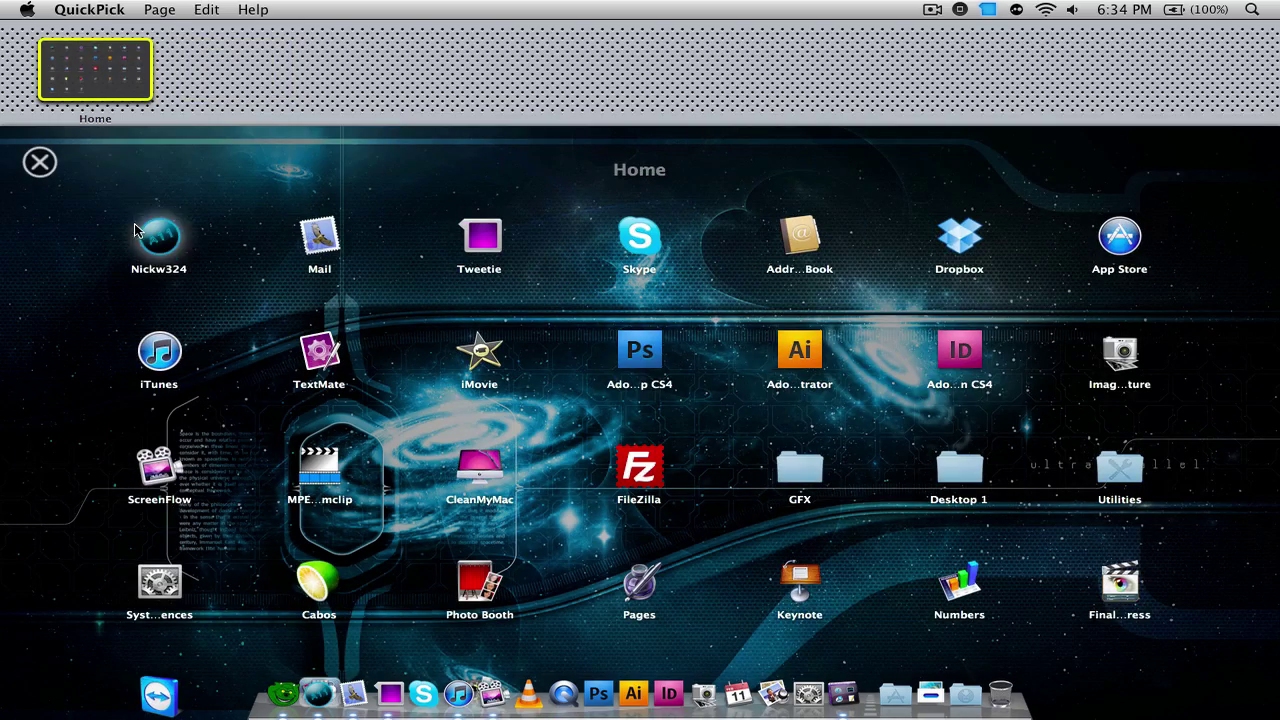
Step: Hide QuickPick, show the Home page once more, and return to the desktop
key("Escape")
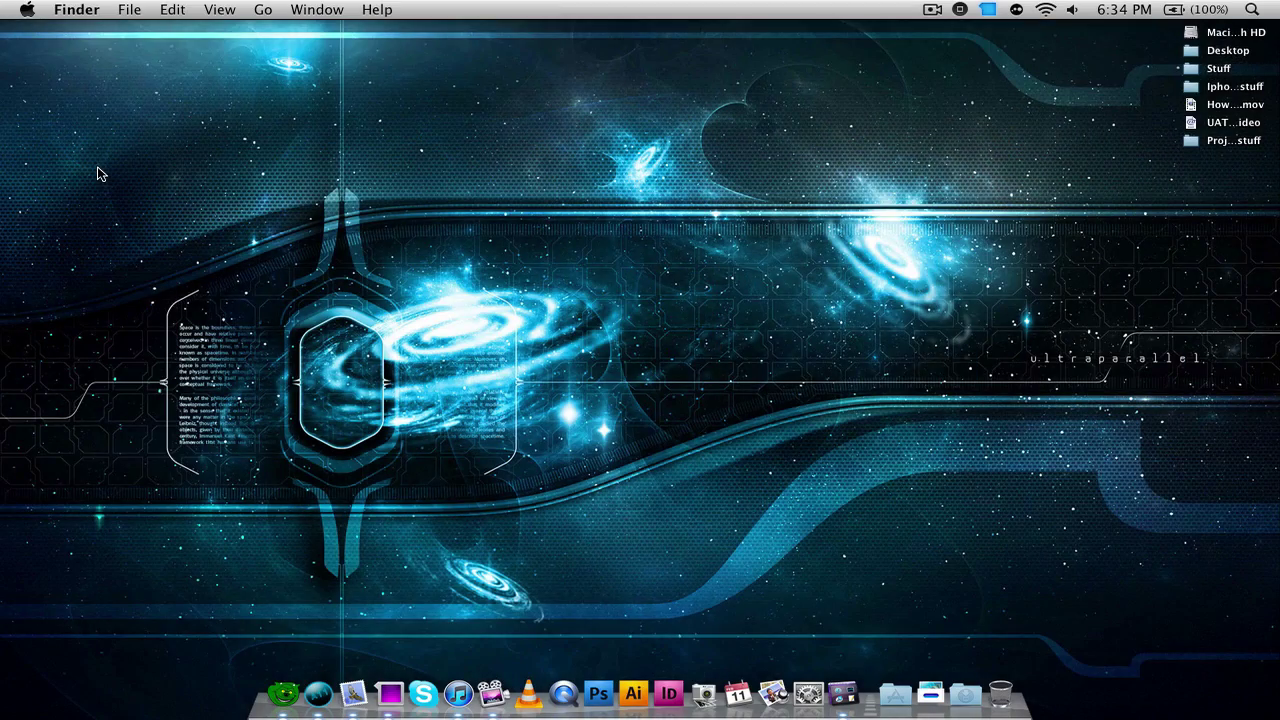
key("ctrl+space")
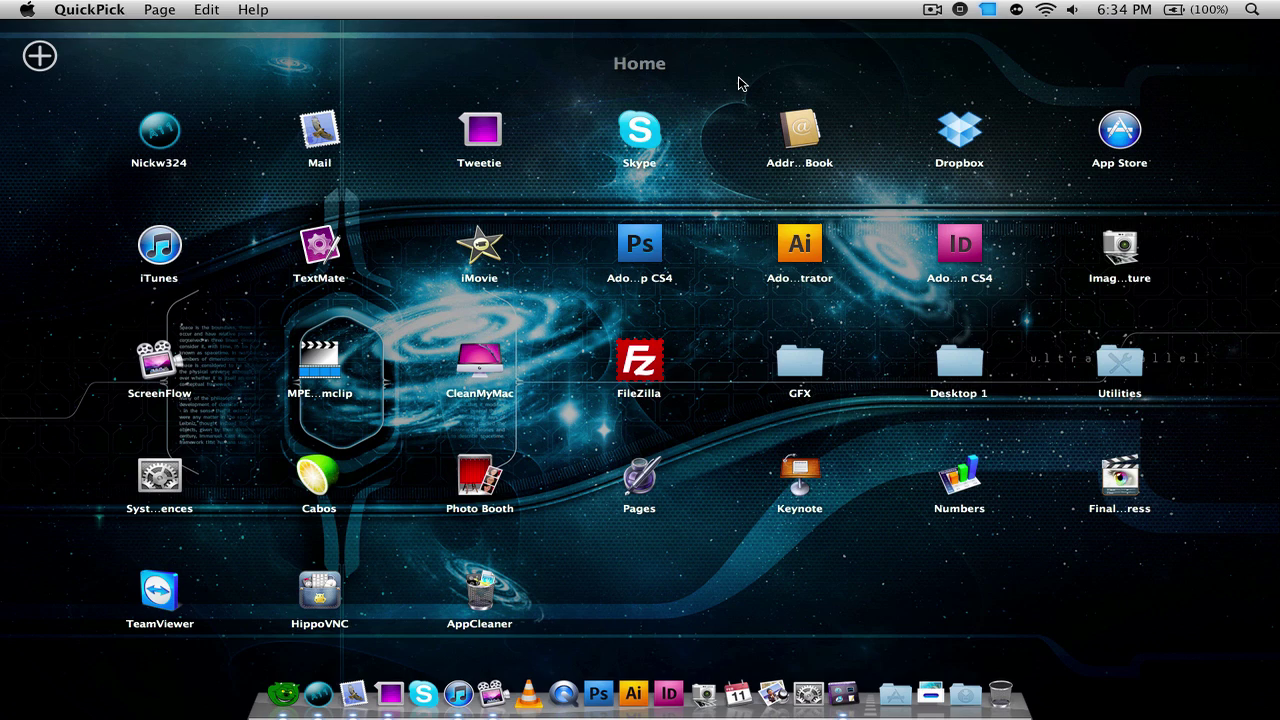
key("Escape")
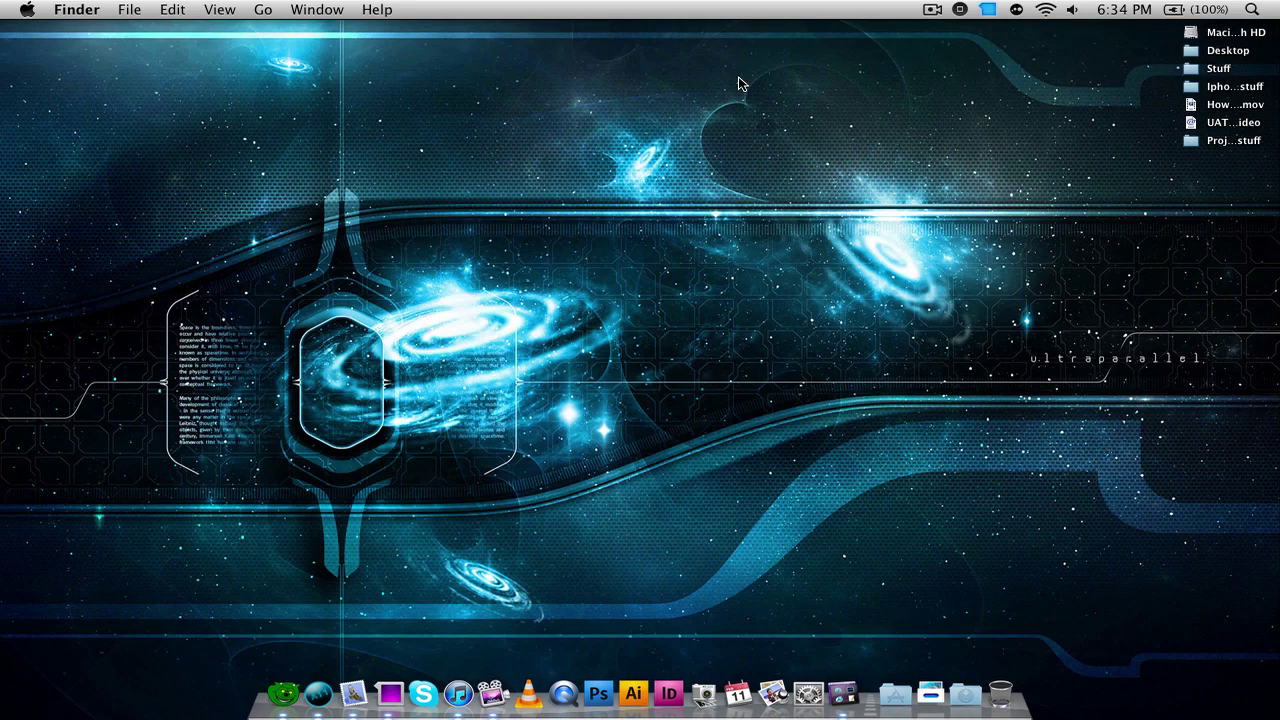